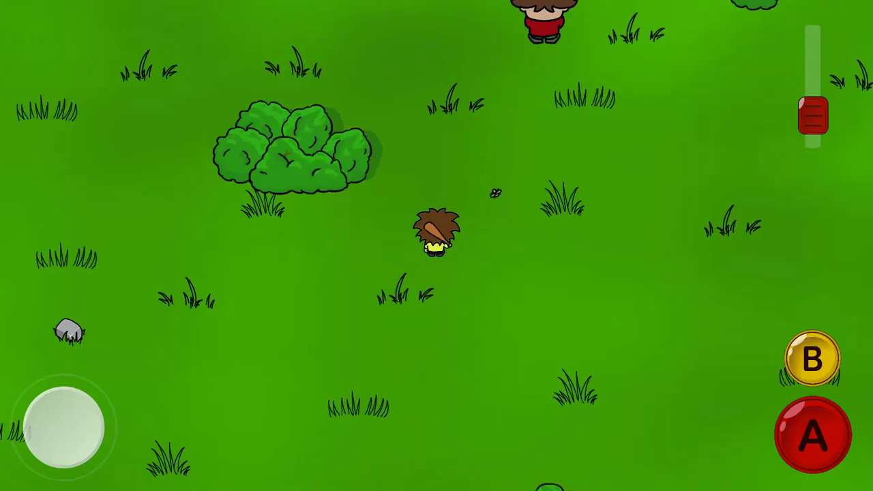
drag(63, 427, 68, 394)
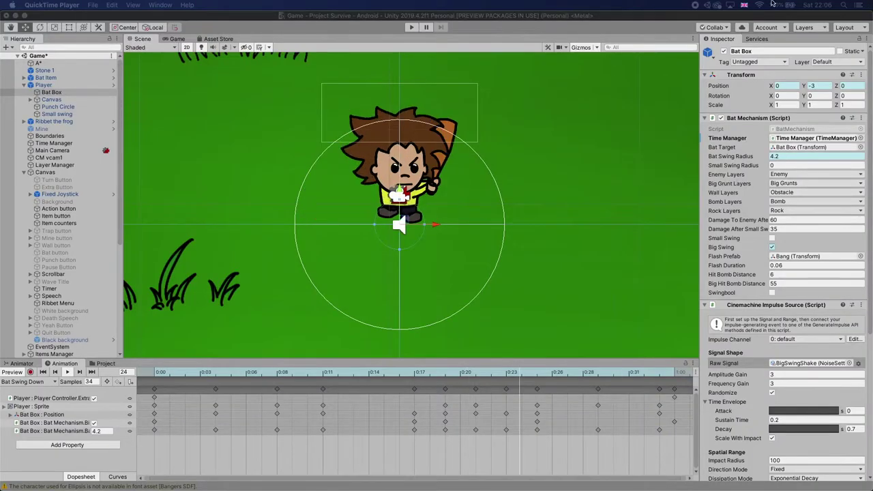
click(608, 16)
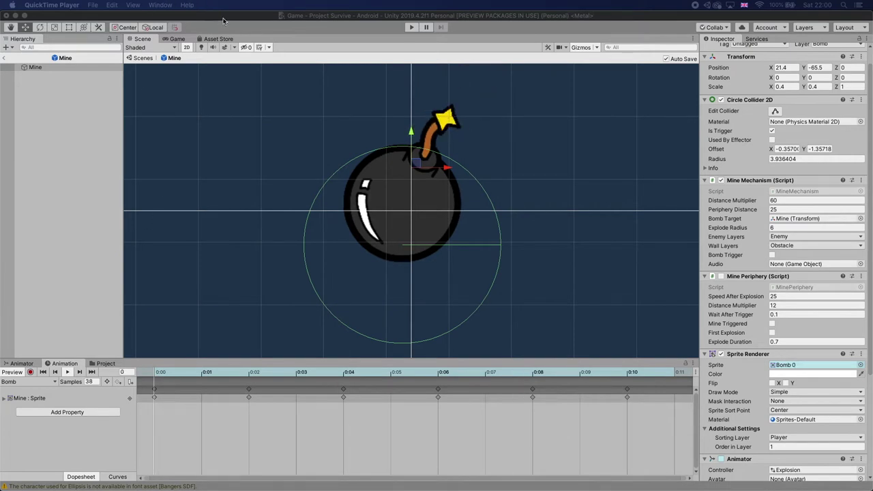
click(227, 19)
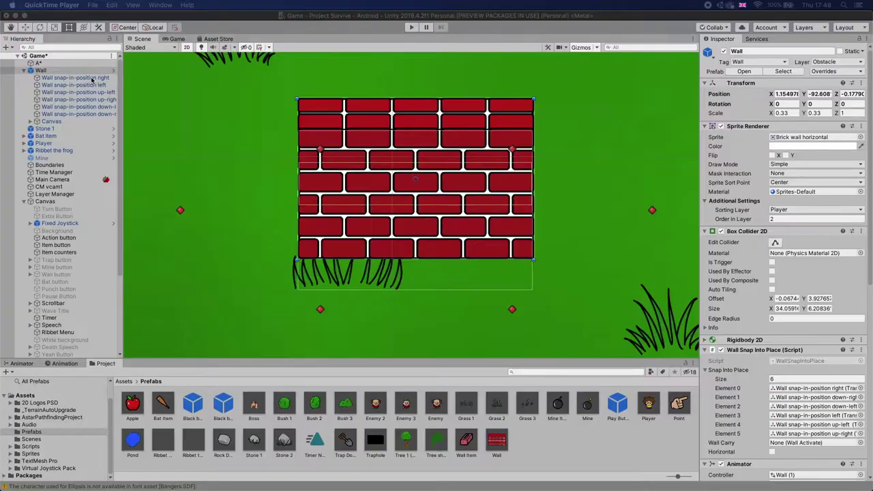
Inspect the Wall object's first snap-in position and the contents of its child Canvas.
click(93, 80)
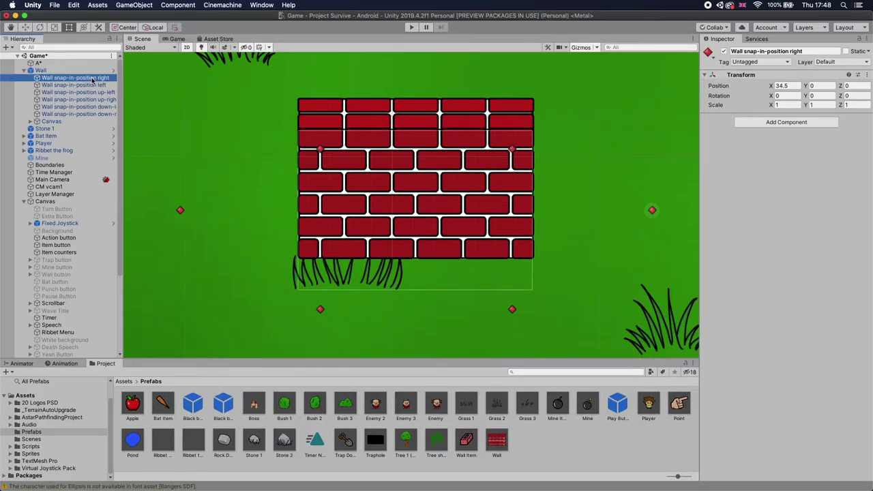
click(89, 121)
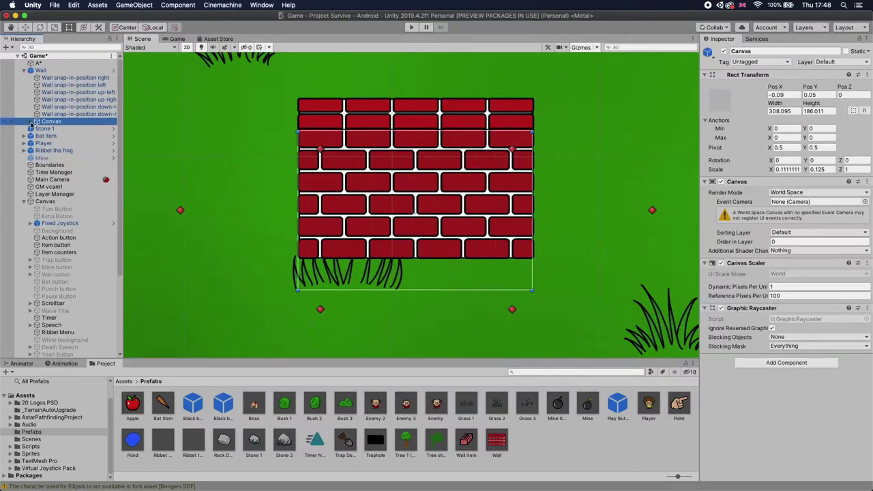
click(31, 122)
click(60, 129)
click(30, 121)
Preview the Wall 180 and Wall 270 animation clips on the Wall object.
click(64, 362)
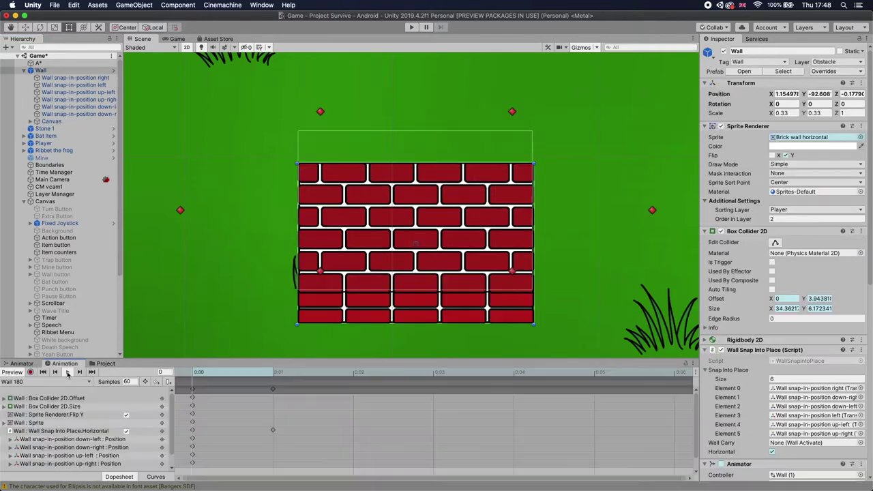
click(68, 373)
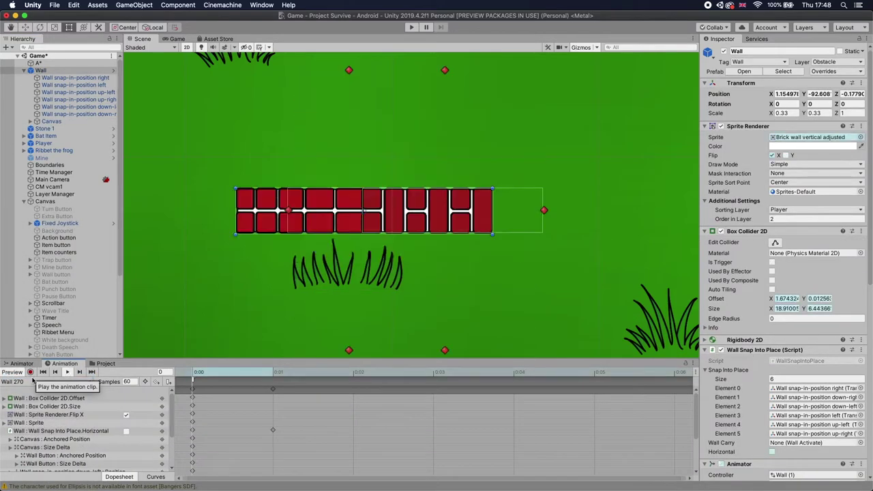
click(69, 373)
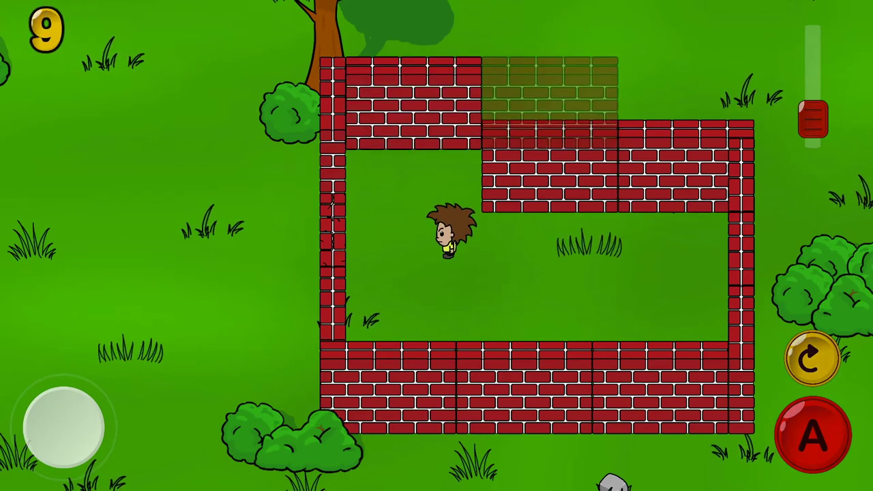
Rotate the carried wall to vertical and place it at the step in the brick enclosure's upper side.
click(811, 358)
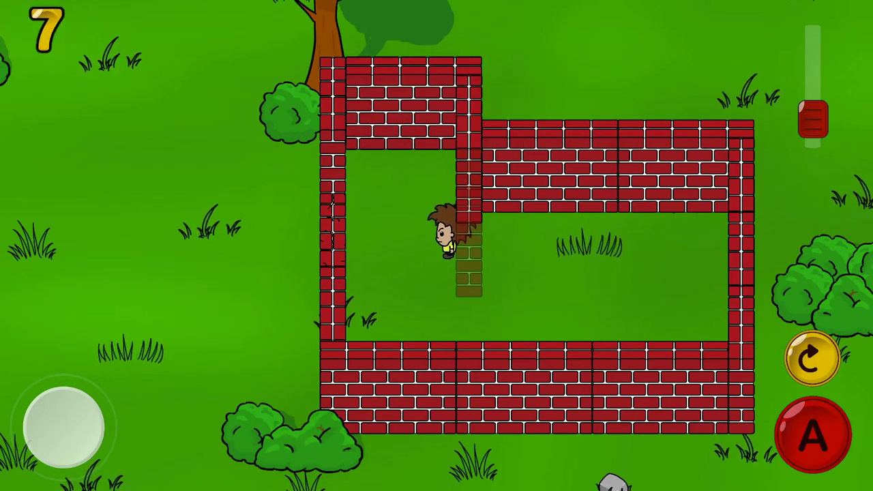
key(Escape)
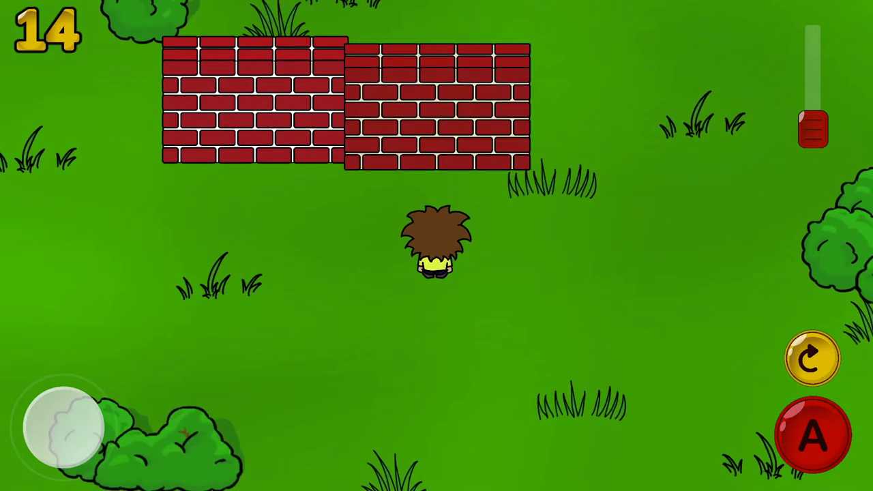
Extend the brick row above the player with more horizontal wall pieces in the game.
key(Right)
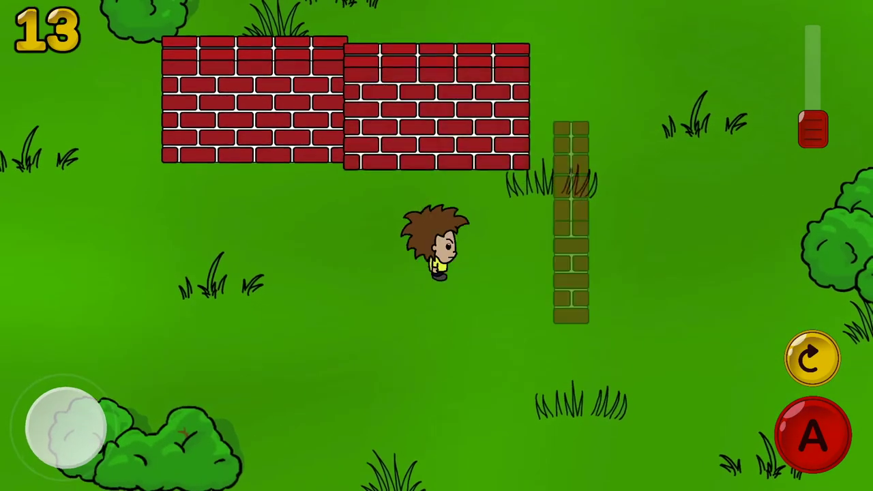
key(Up)
key(space)
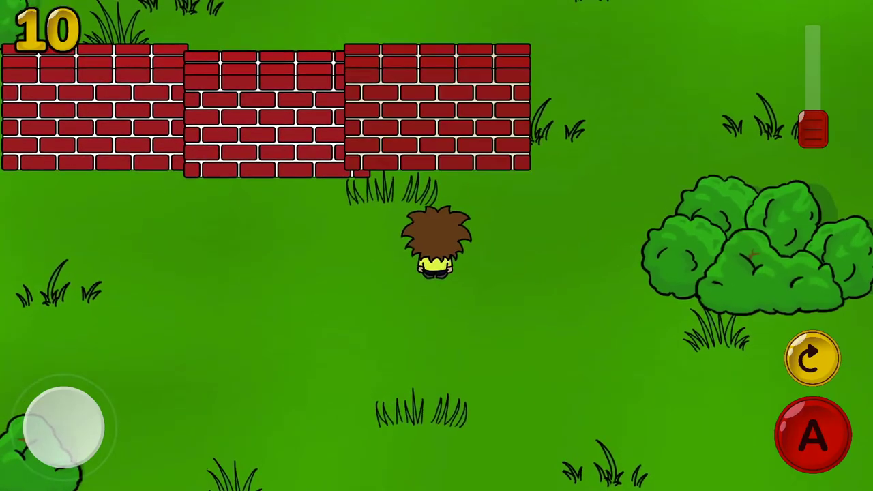
key(Right)
key(Up)
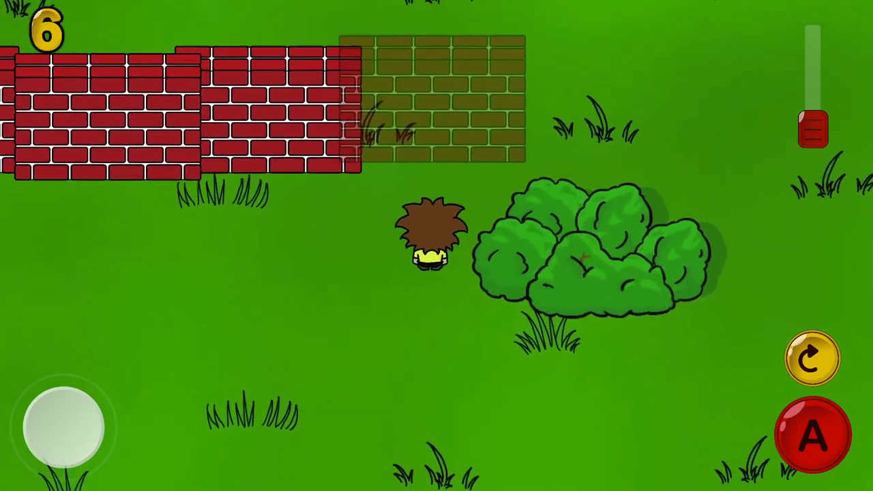
key(space)
Place a vertical wall piece running down from the brick row beside the bush.
key(Down)
key(Left)
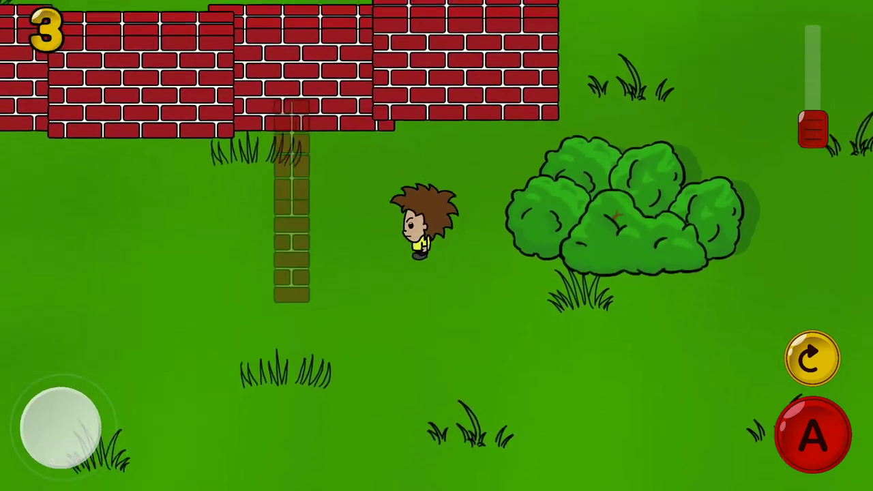
key(Up)
key(Right)
key(space)
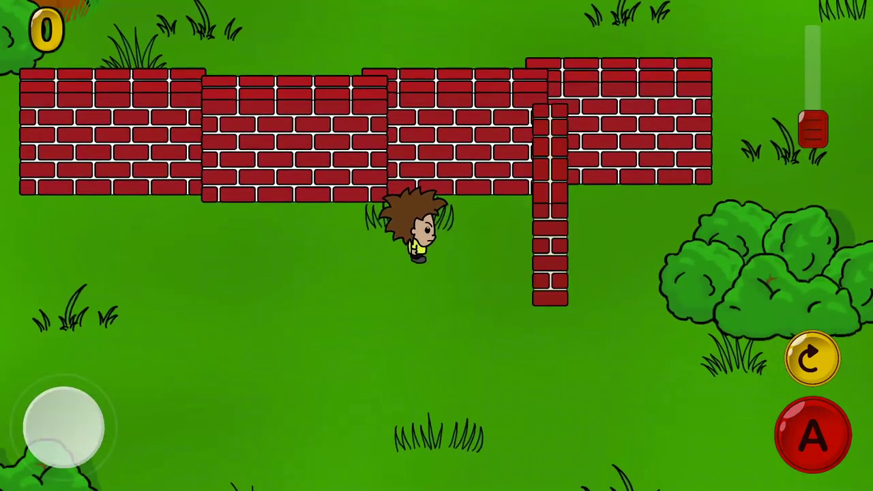
key(Up)
key(space)
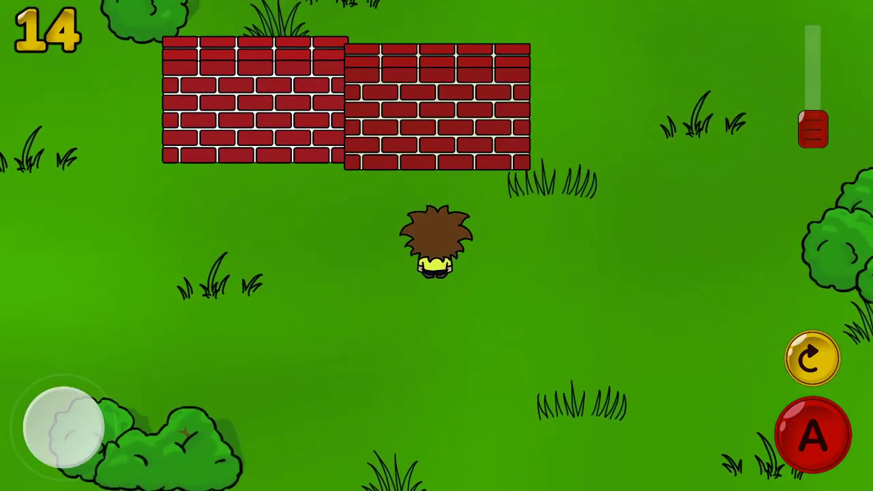
key(Right)
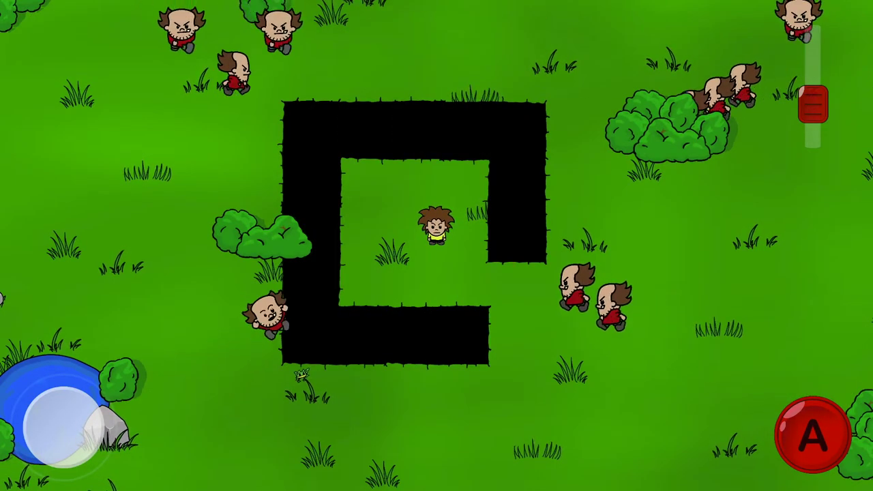
key(Left)
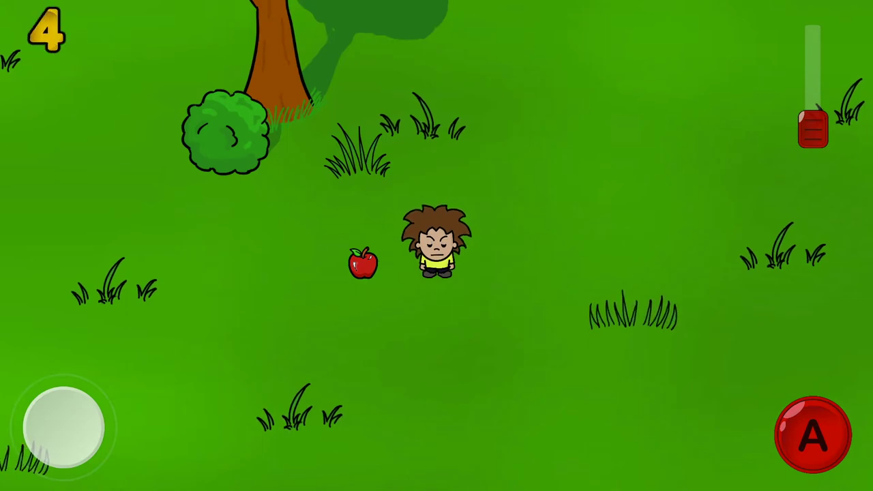
drag(63, 427, 58, 424)
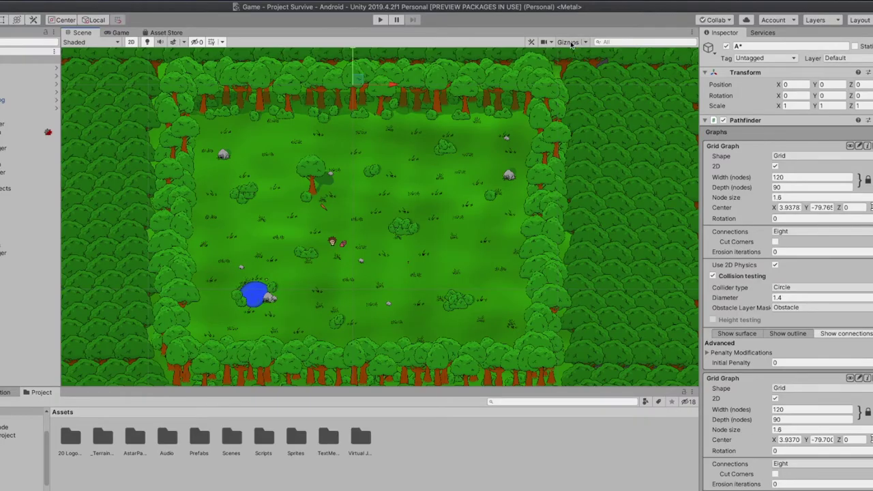
Turn on the scene gizmos and examine the A* grid graph covering the whole level.
click(569, 42)
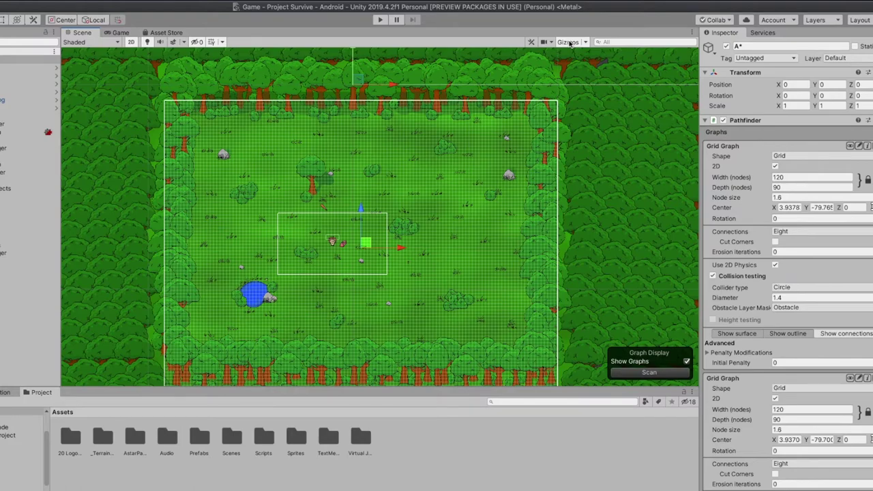
drag(622, 165, 622, 129)
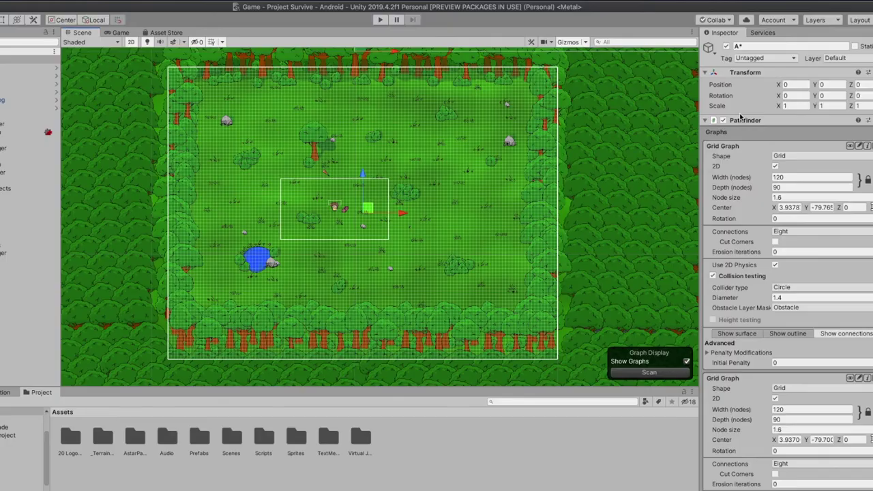
scroll(414, 195, up, 2)
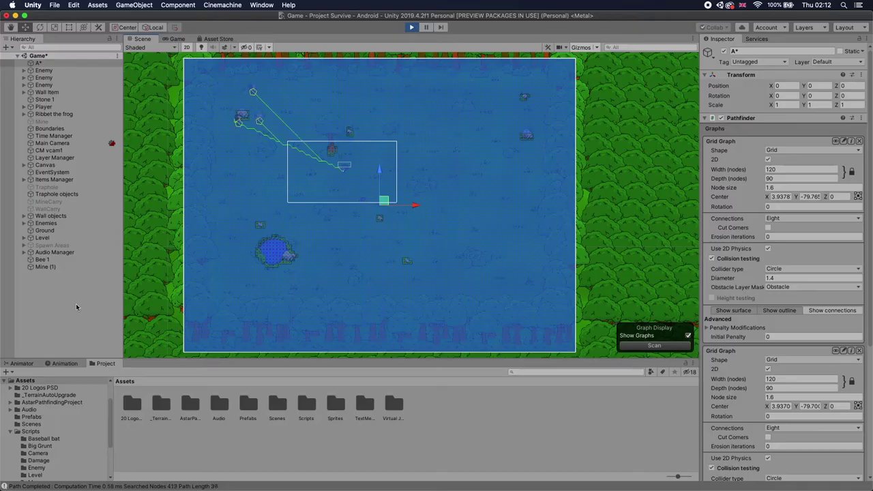
click(76, 307)
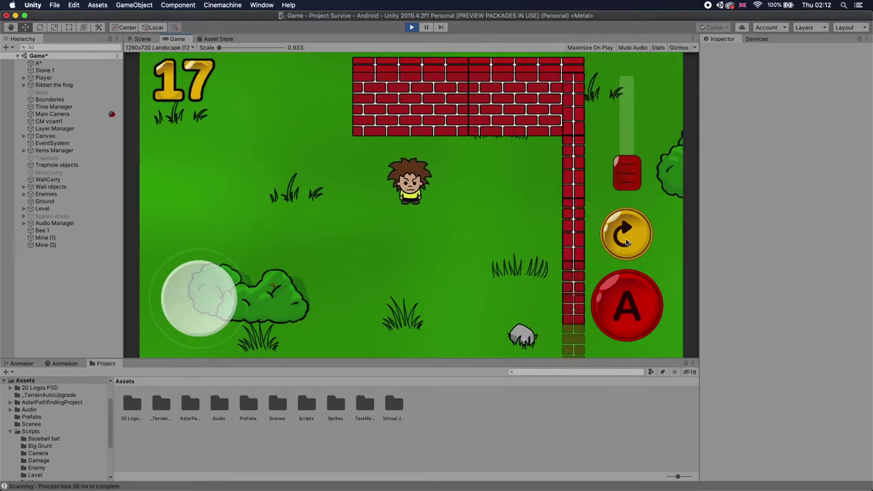
Examine the enemies' paths around the brick enclosure in the Scene view of the running game.
key(super+1)
scroll(441, 197, down, 4)
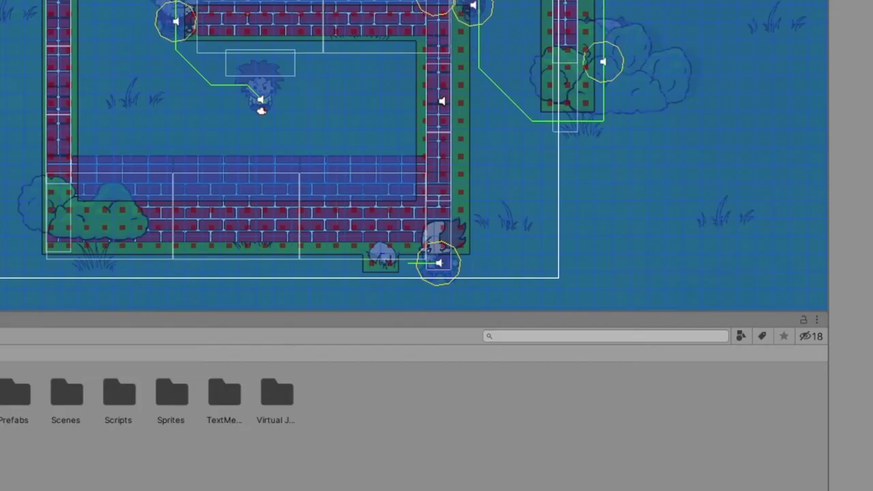
key(super+2)
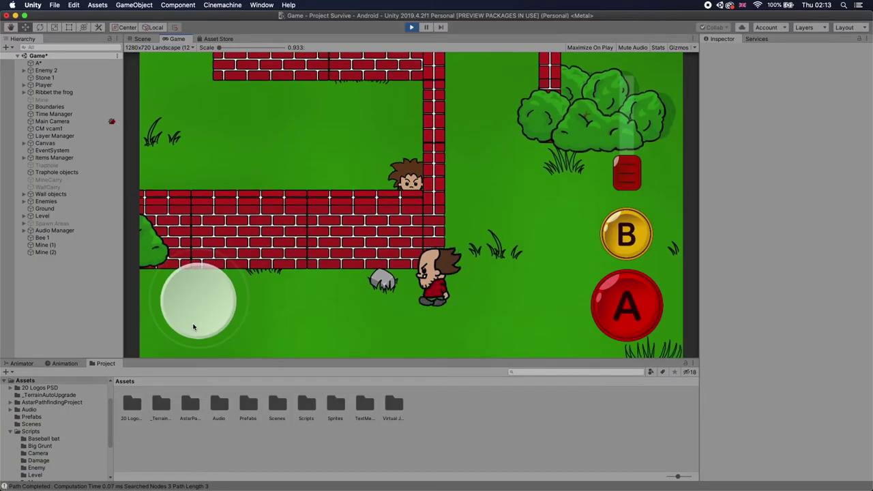
Test the player's movement and action near the walls, and check the enemies' routing in the Scene view.
drag(193, 327, 193, 328)
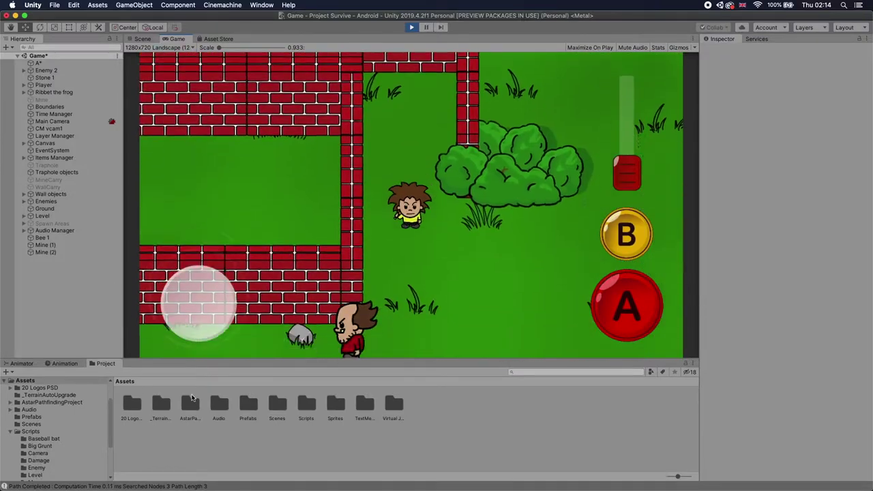
click(622, 249)
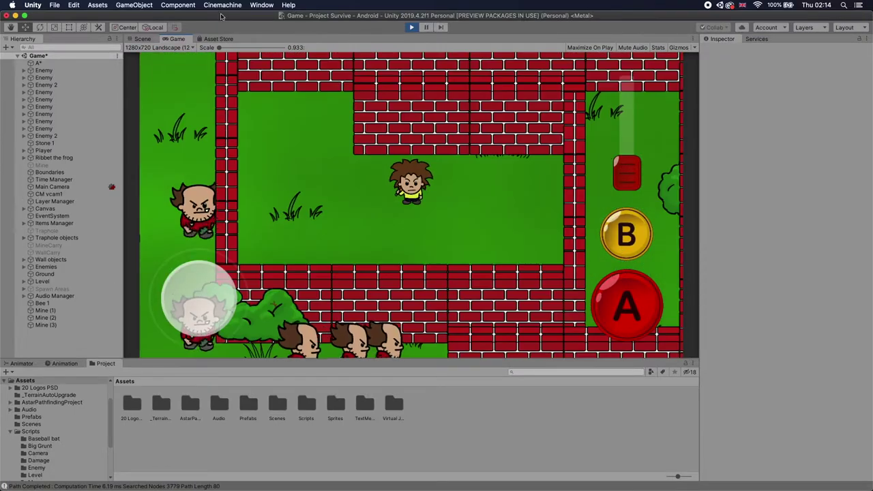
click(141, 39)
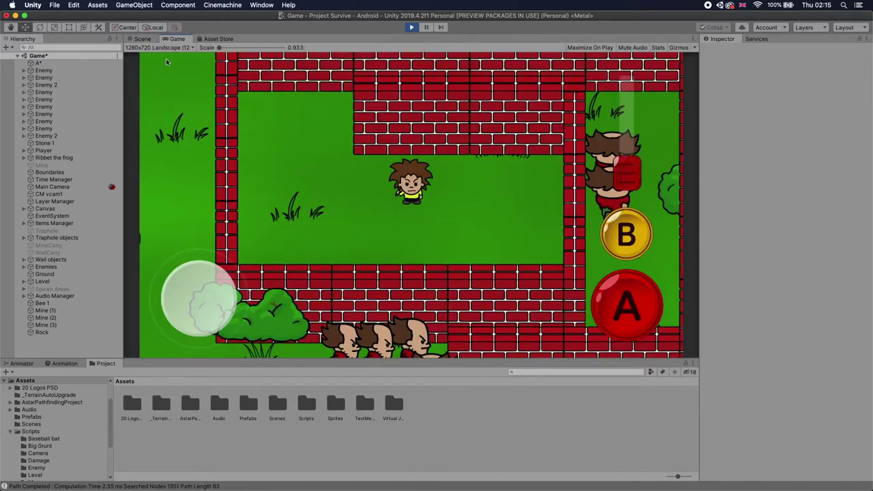
click(177, 38)
Move the player to the enclosure's lower-left corner and check the enemies' path to it in the Scene view.
drag(201, 316, 198, 333)
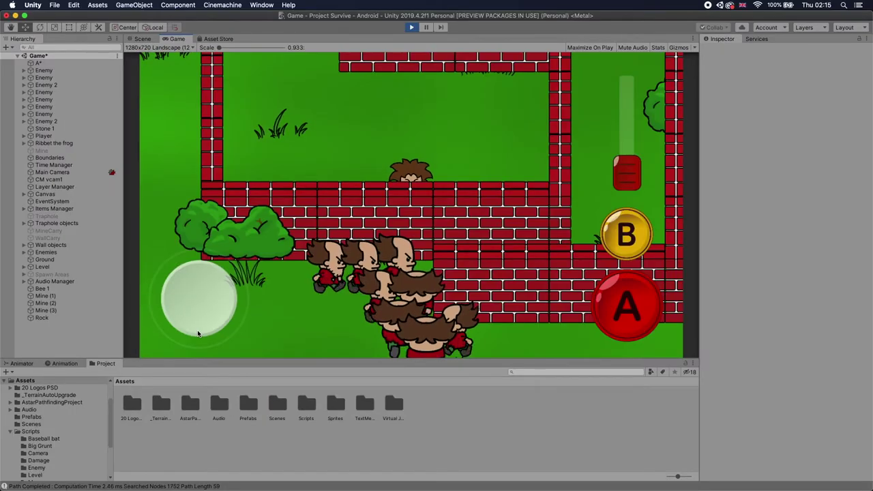
drag(200, 310, 170, 313)
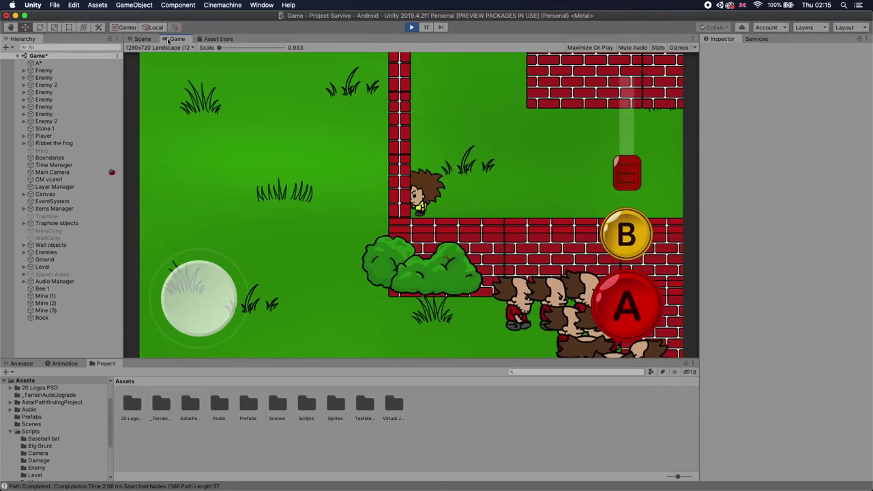
click(142, 39)
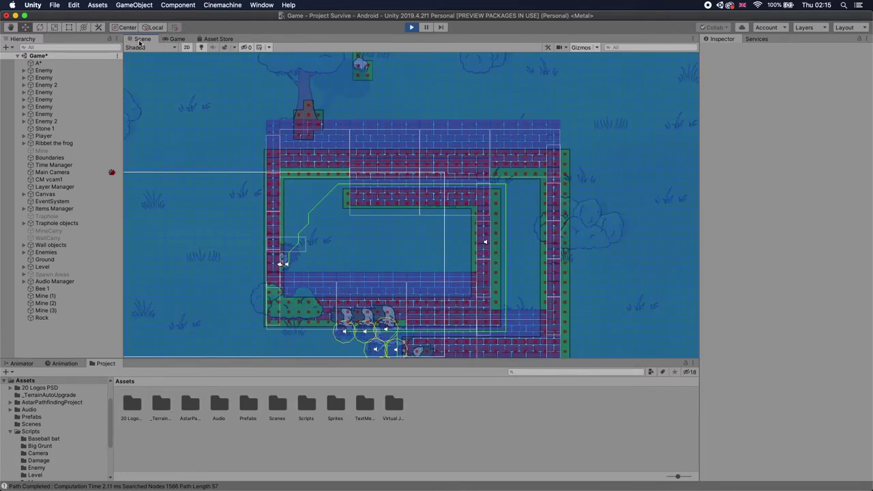
Break the wall section beside the player and check the enemies' new path in the Scene view.
key(super+2)
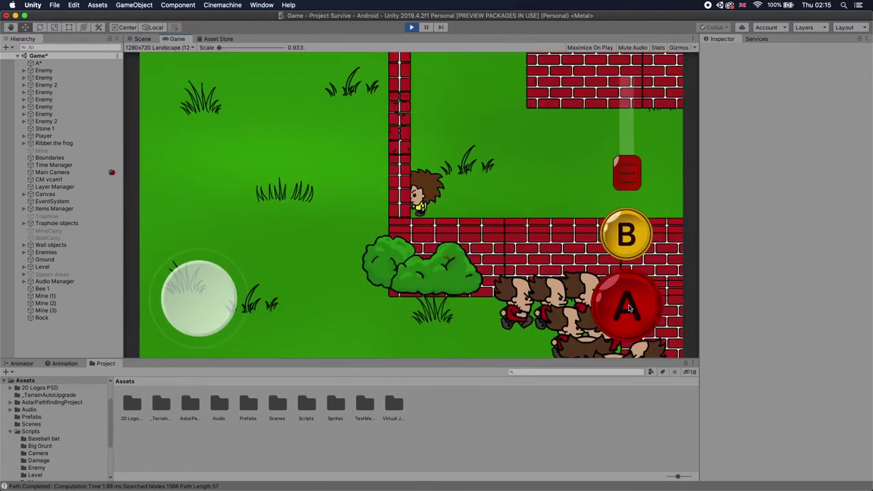
key(super+1)
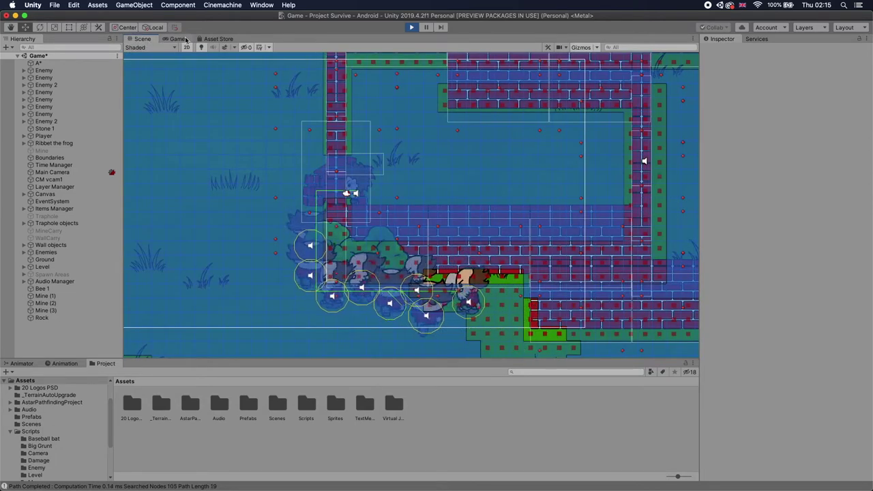
Return to the game view and equip the mine from the in-game item menu.
key(super+2)
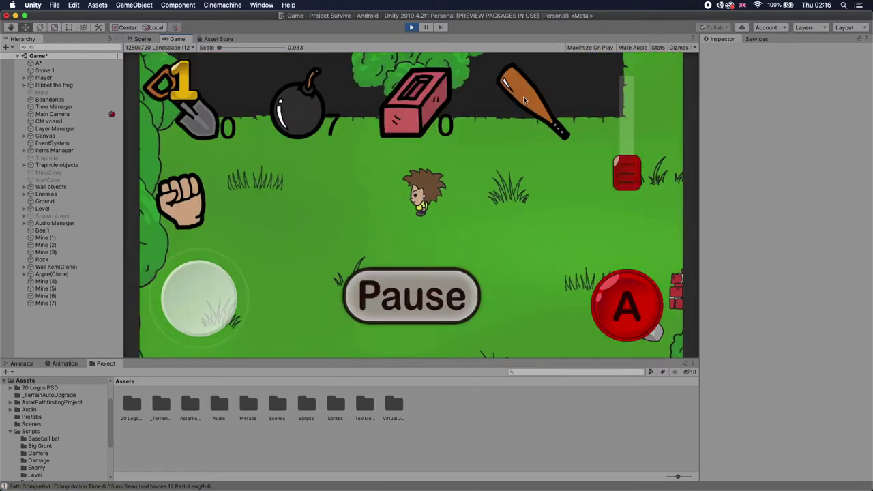
click(300, 102)
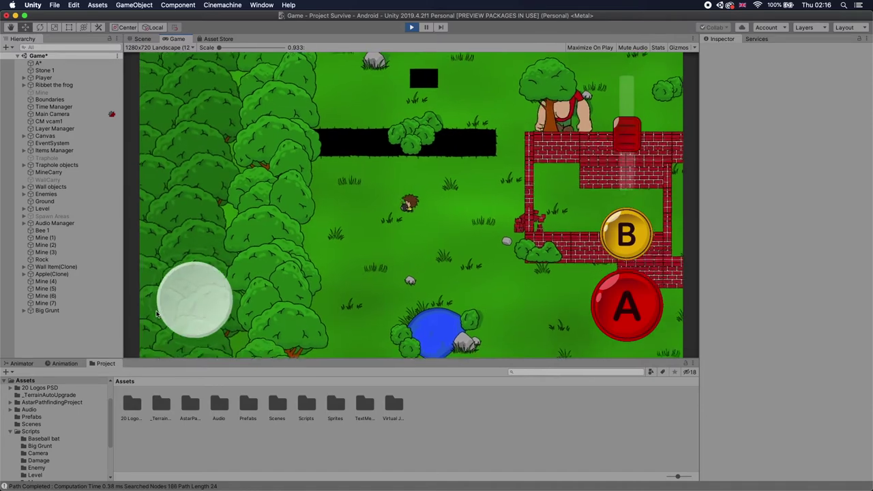
Steer the player up along the outer side of the brick wall, past the Big Grunt, and use the equipped item.
drag(156, 314, 229, 172)
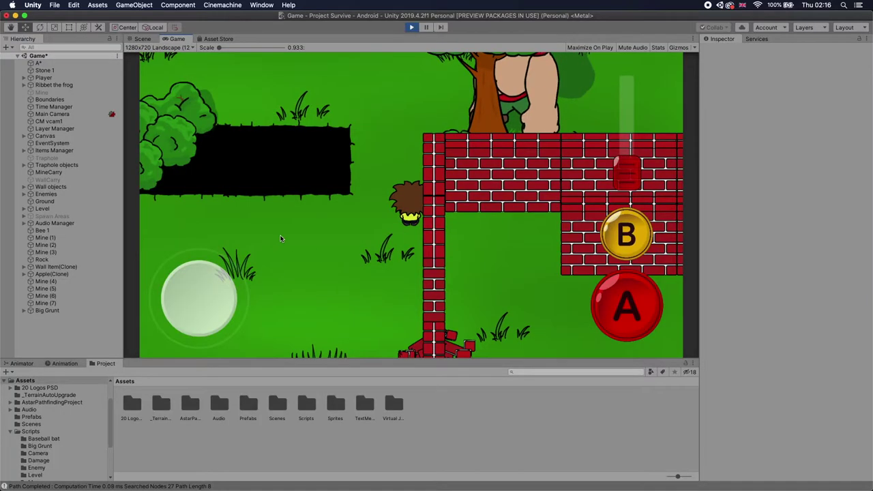
drag(213, 274, 208, 276)
key(super+1)
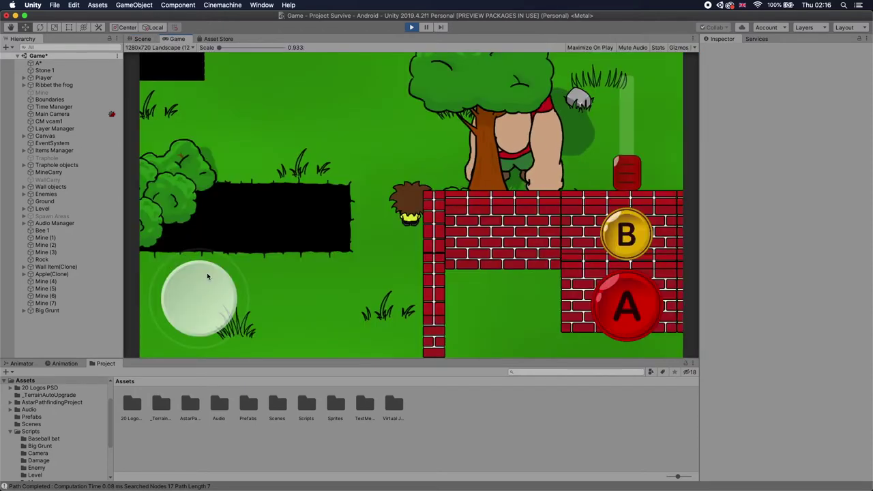
key(Up)
key(Left)
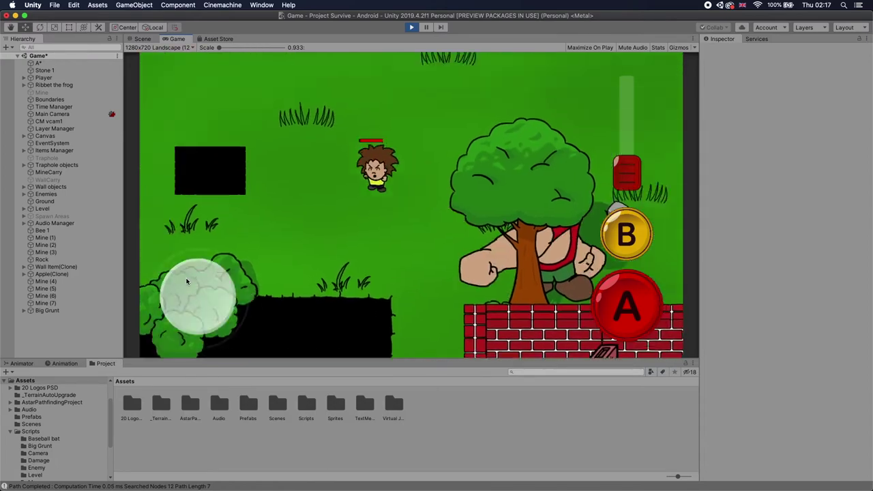
click(614, 247)
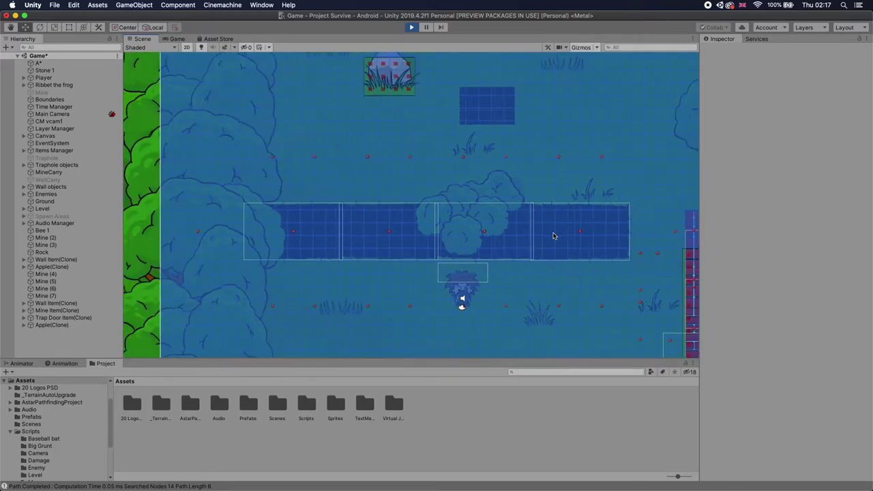
Examine the enemies' paths around the row of trapholes in the Scene view, and return to the game view.
drag(554, 236, 524, 242)
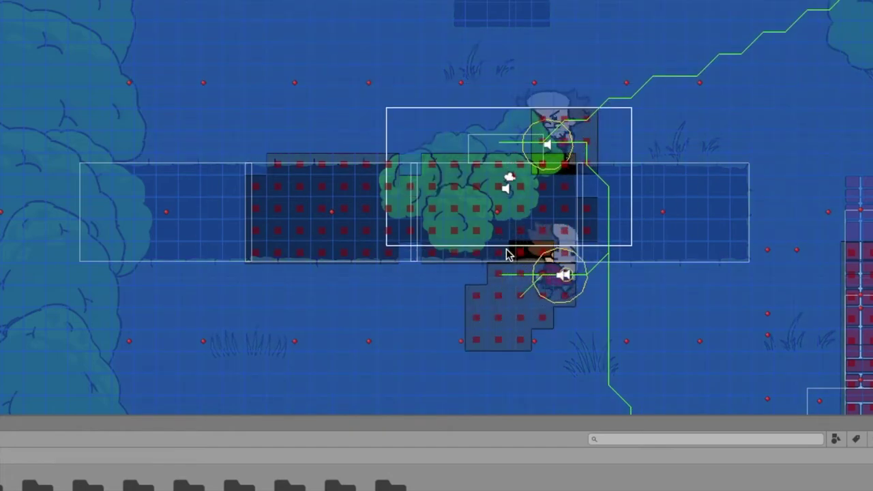
click(175, 40)
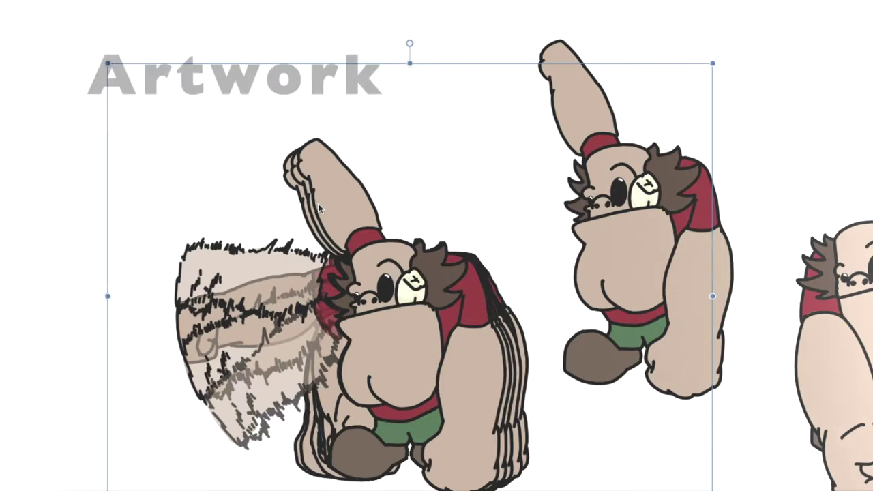
Switch to Affinity Designer and look through the game artwork, from the Bat Swing sheet to the Bomb Throw sheet.
drag(337, 107, 371, 80)
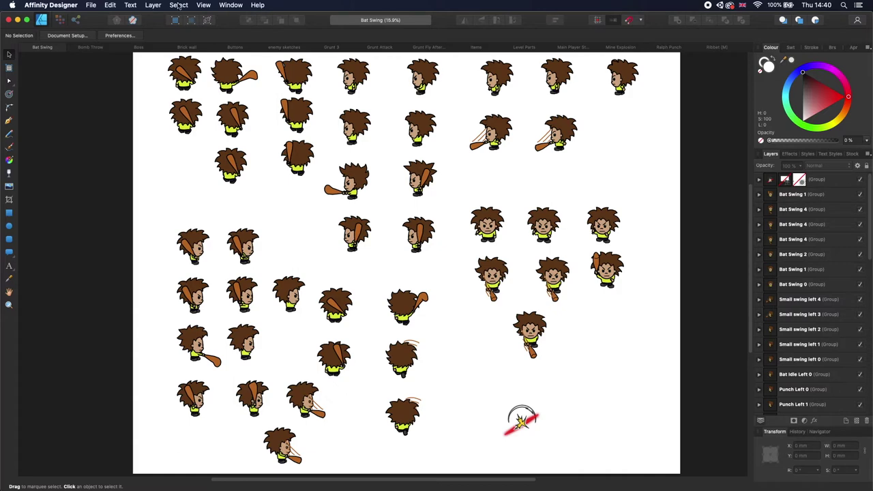
click(92, 49)
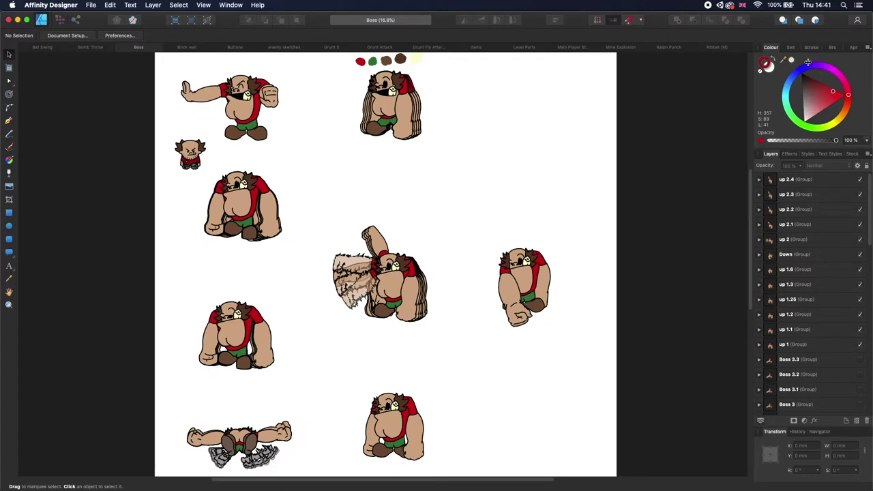
In the Boss artwork, pull frames up 2.4 and up 2.3 out of the stacked raised-arm pose, placing them above and beside it.
scroll(370, 304, up, 5)
click(405, 275)
drag(406, 275, 560, 208)
scroll(557, 210, up, 5)
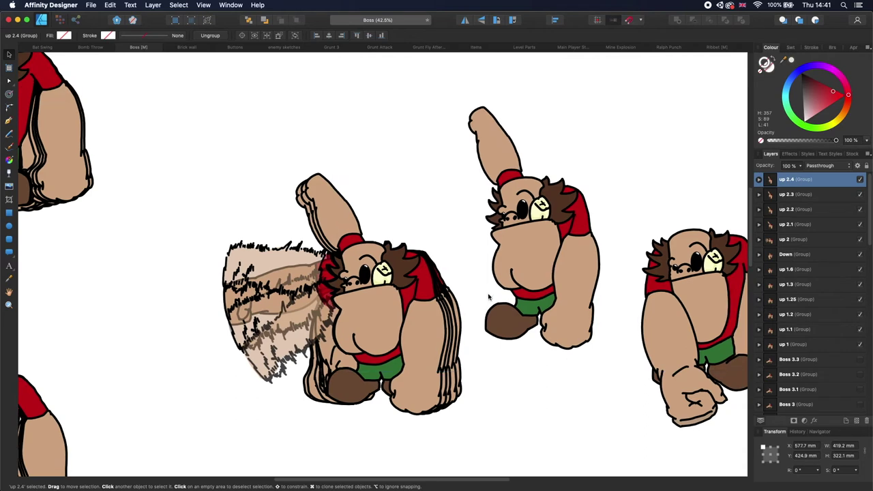
drag(321, 233, 354, 132)
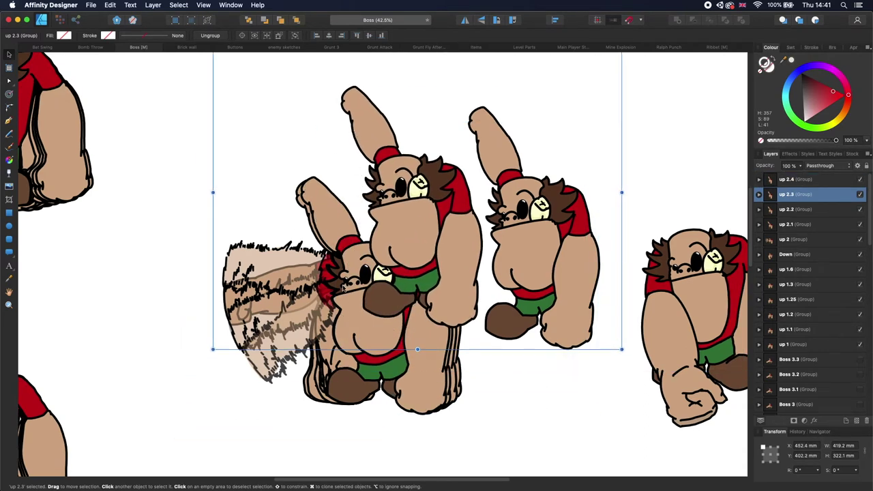
drag(366, 369, 449, 242)
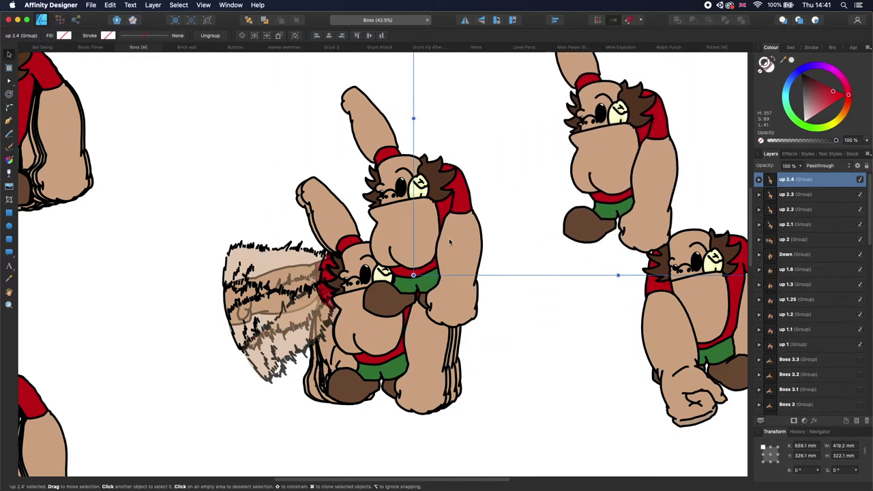
Pull two more frames out of the raised-arm boss stack, one to its left and one to its lower right.
click(371, 398)
drag(382, 361, 175, 362)
click(428, 370)
drag(428, 369, 628, 426)
Look through the Brick wall, Buttons, enemy sketches, Grunt 3, Grunt Attack and Grunt Fly After Explosion artwork.
key(ctrl+Tab)
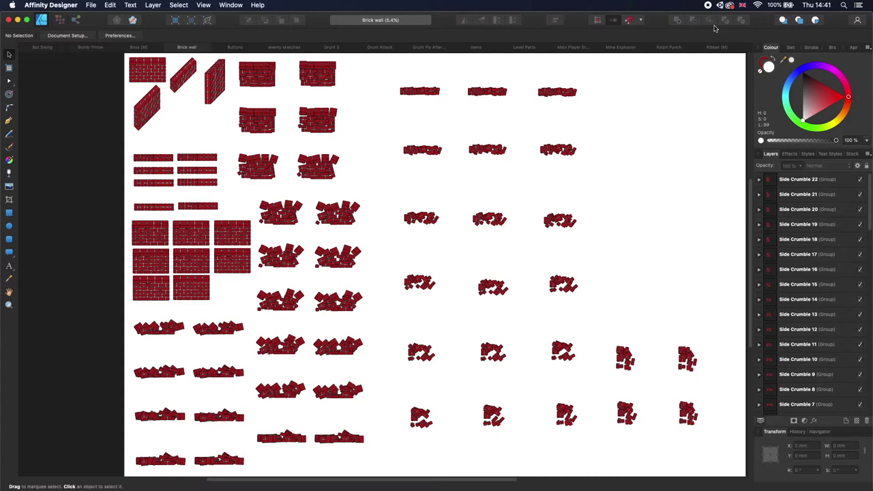
key(ctrl+Tab)
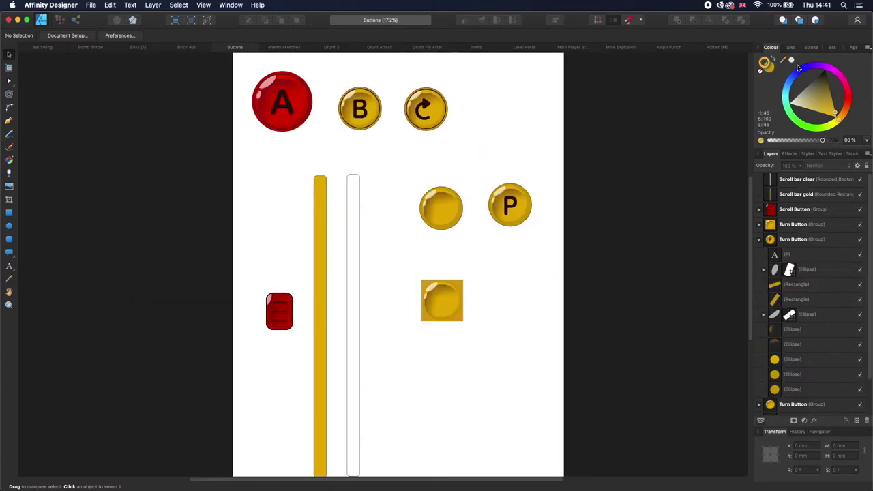
key(ctrl+Tab)
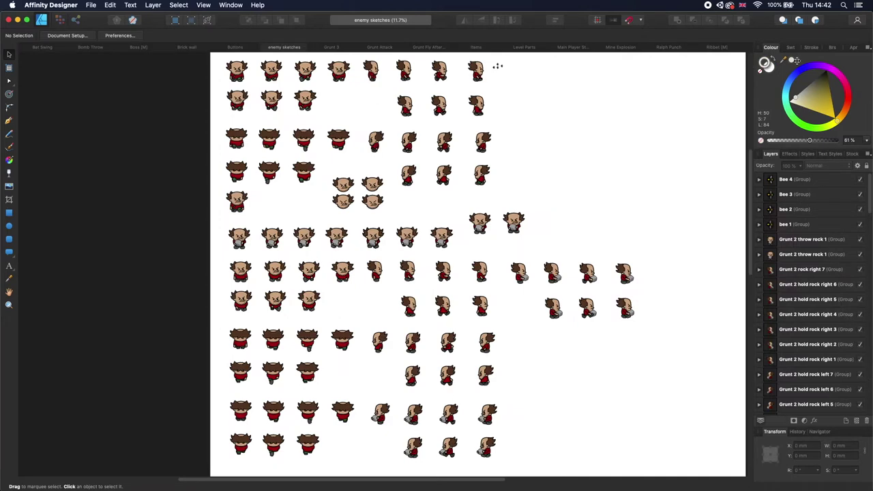
key(ctrl+Tab)
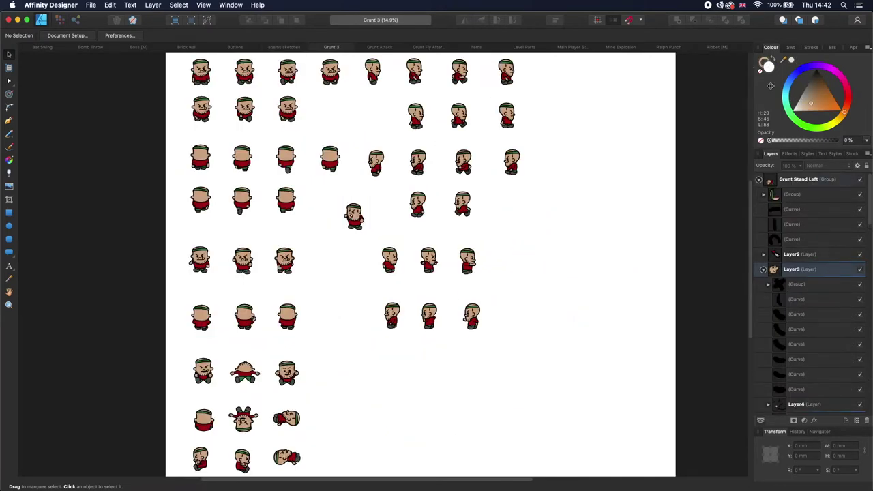
key(ctrl+Tab)
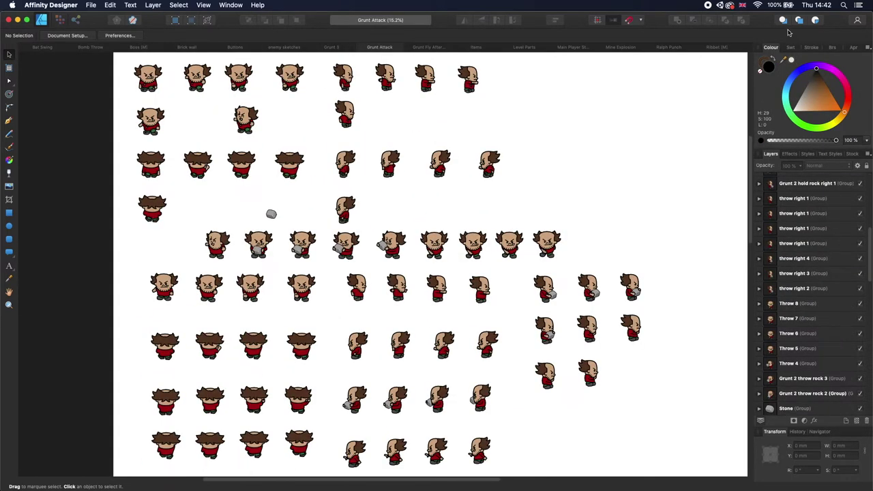
key(ctrl+Tab)
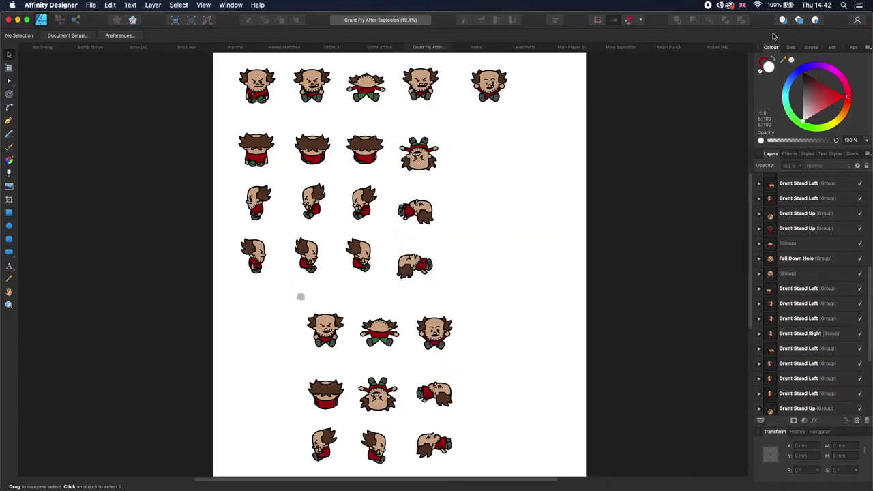
Examine the player and item sprites in the Items artwork and the trees, rocks and grass in Level Parts.
key(ctrl+Tab)
scroll(636, 306, down, 10)
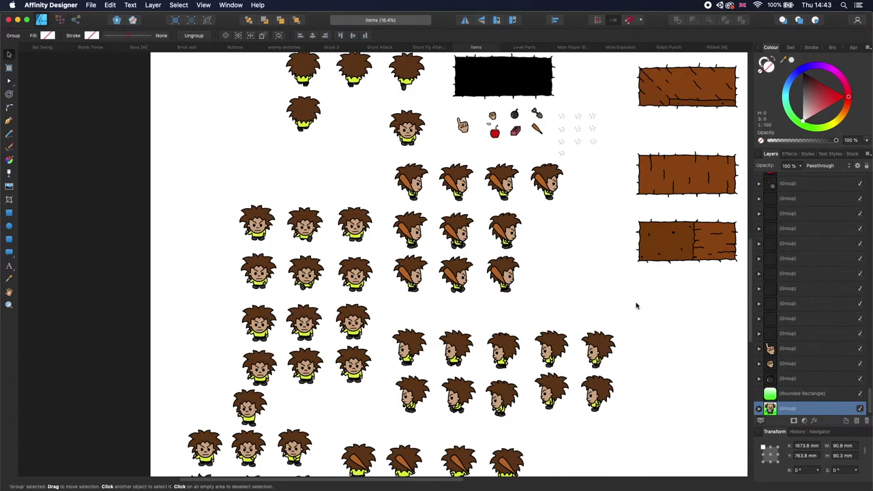
scroll(636, 305, down, 3)
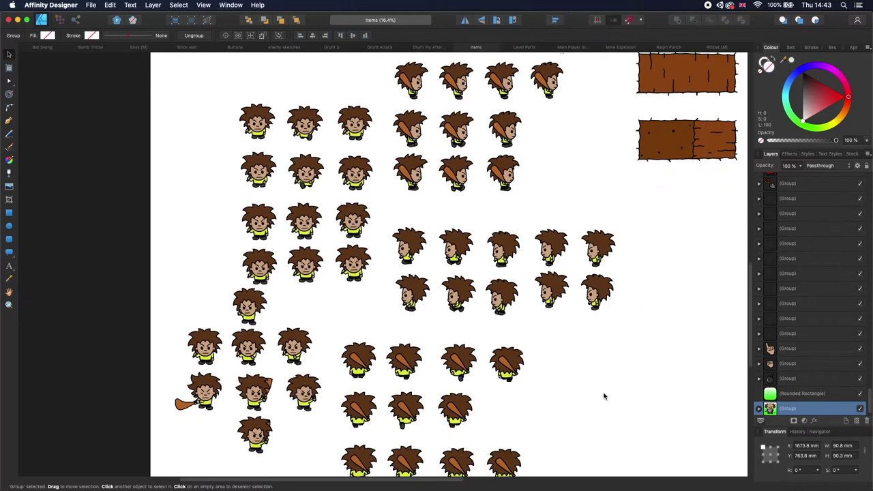
key(ctrl+Tab)
scroll(247, 136, up, 5)
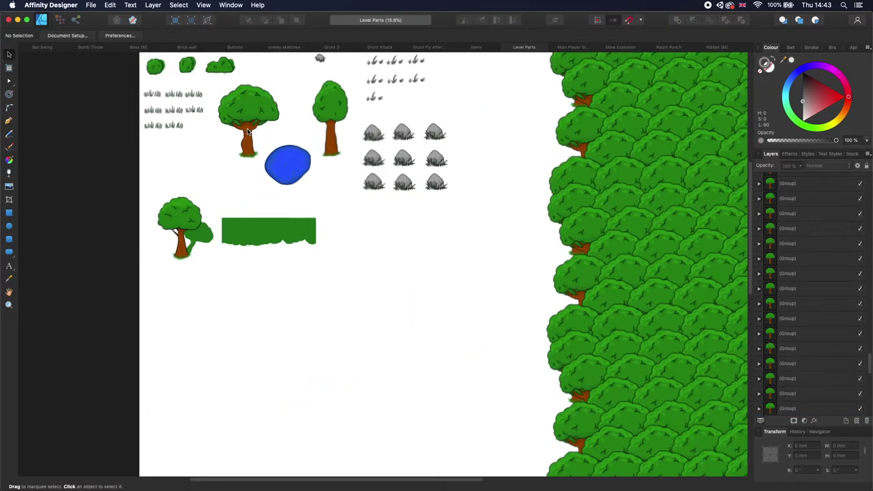
scroll(357, 242, up, 2)
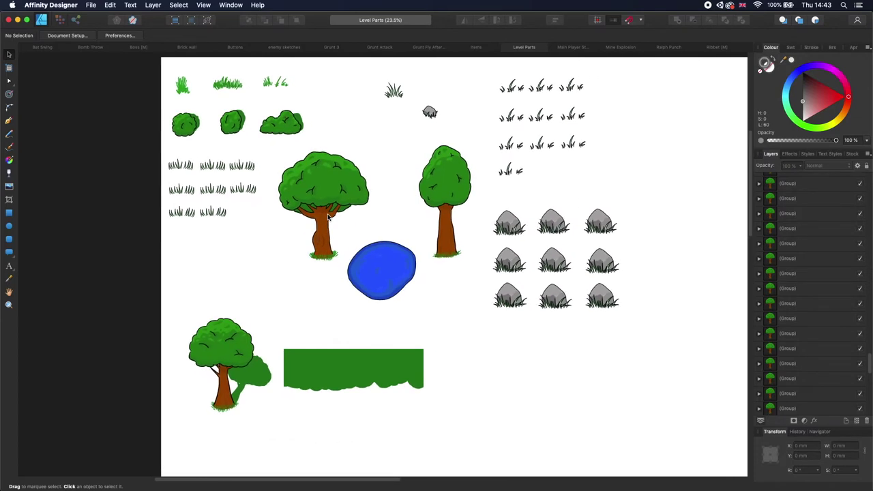
drag(327, 216, 329, 224)
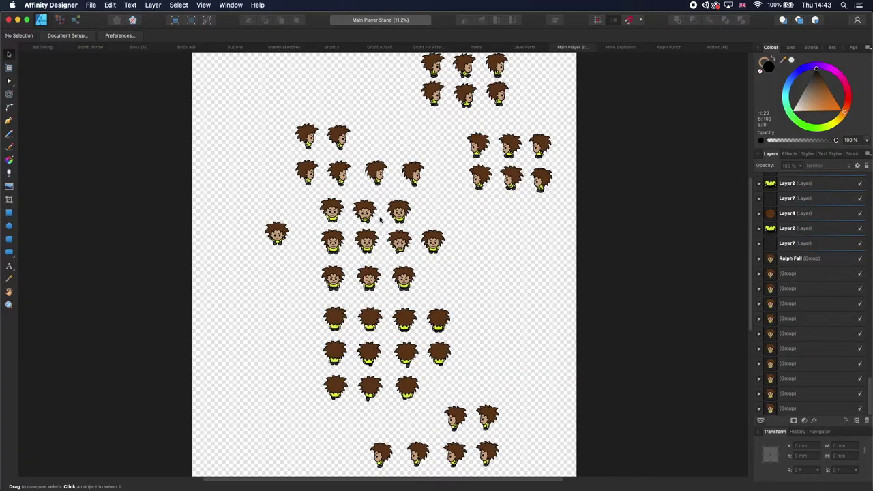
Examine the player frames in the Main Player Stand artwork and the blast frames in Mine Explosion.
scroll(379, 219, up, 3)
scroll(381, 205, down, 1)
scroll(382, 194, down, 2)
key(ctrl+Tab)
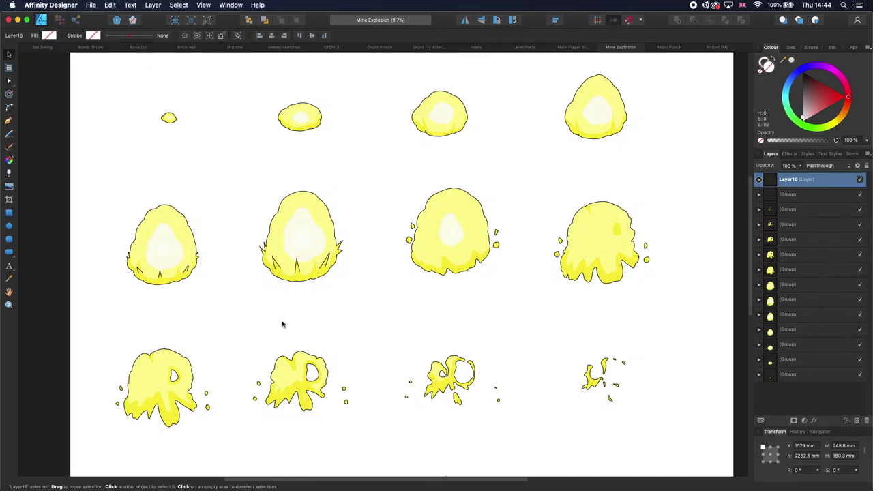
scroll(289, 324, up, 2)
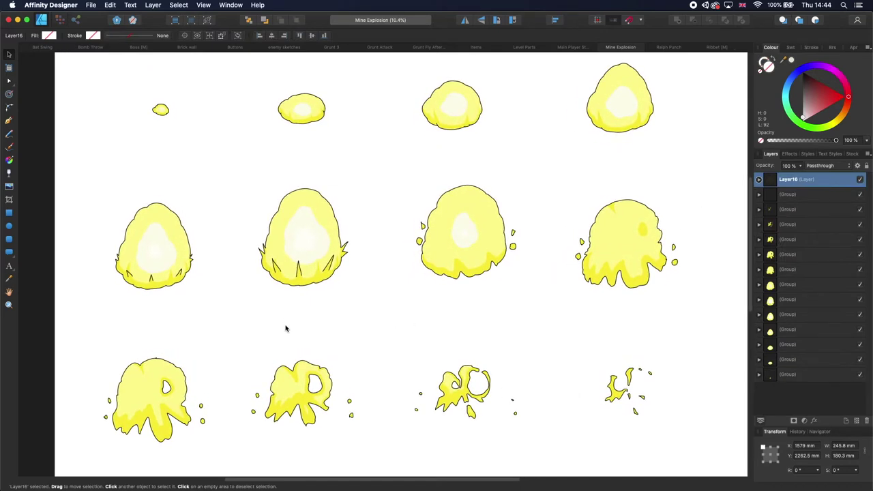
scroll(286, 335, up, 1)
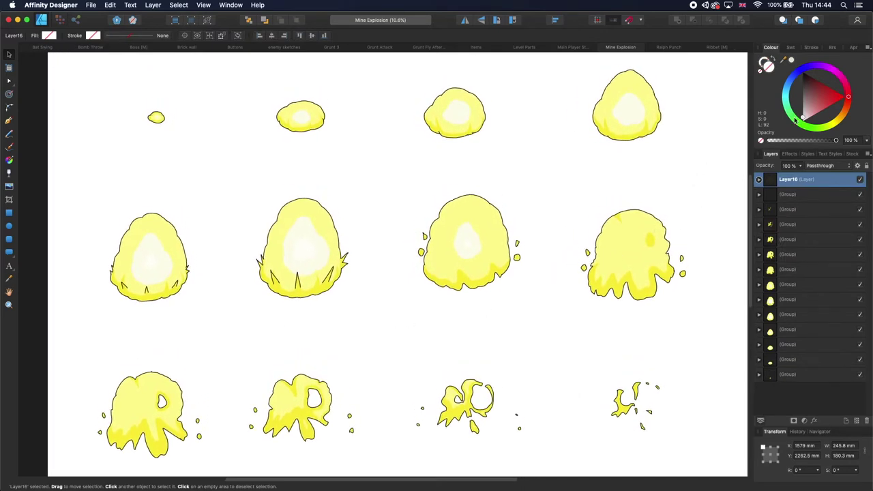
Examine the punch frames in the Ralph Punch artwork and open the Ribbet artwork.
key(ctrl+Tab)
scroll(409, 251, up, 2)
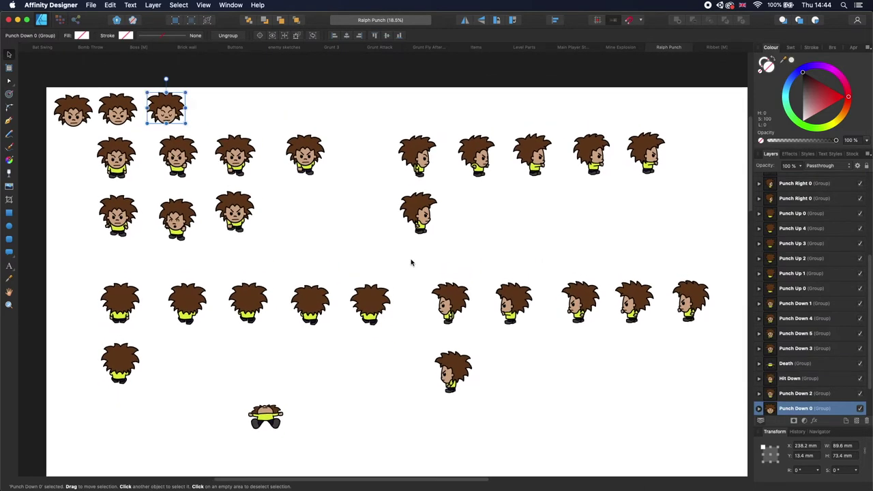
scroll(410, 262, up, 2)
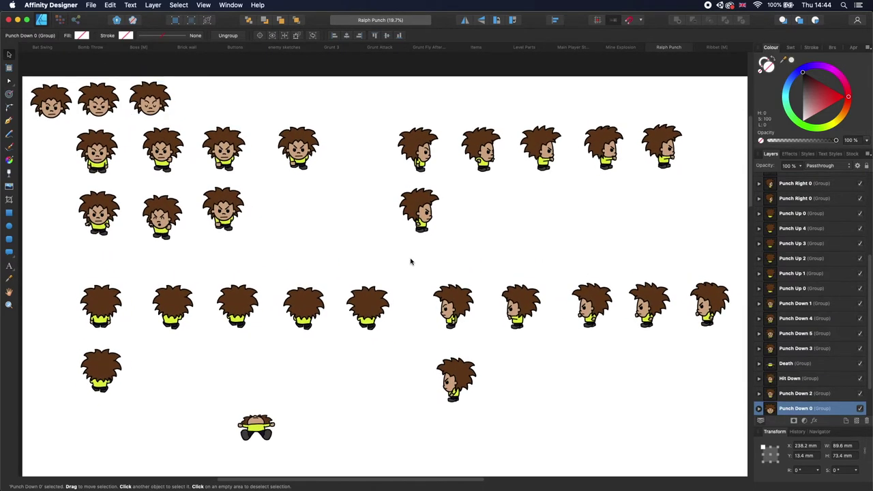
key(ctrl+Tab)
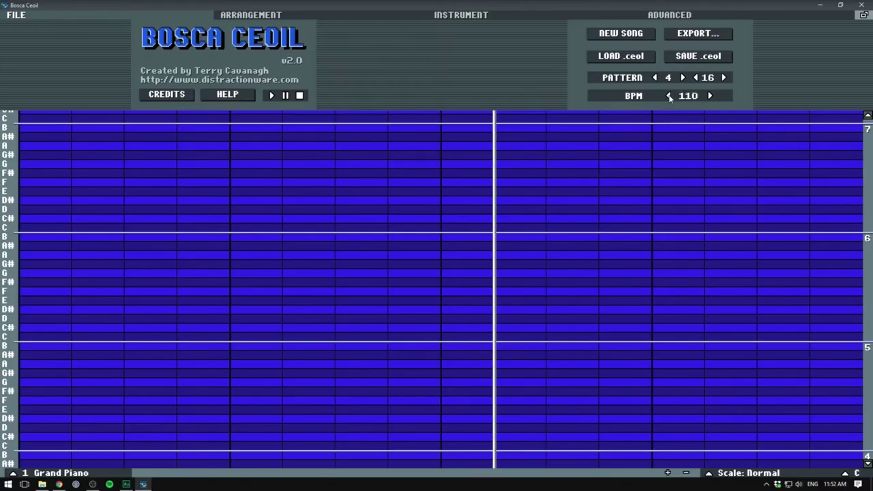
Switch to Bosca Ceoil and lower the song's BPM by two increments.
click(668, 96)
click(668, 96)
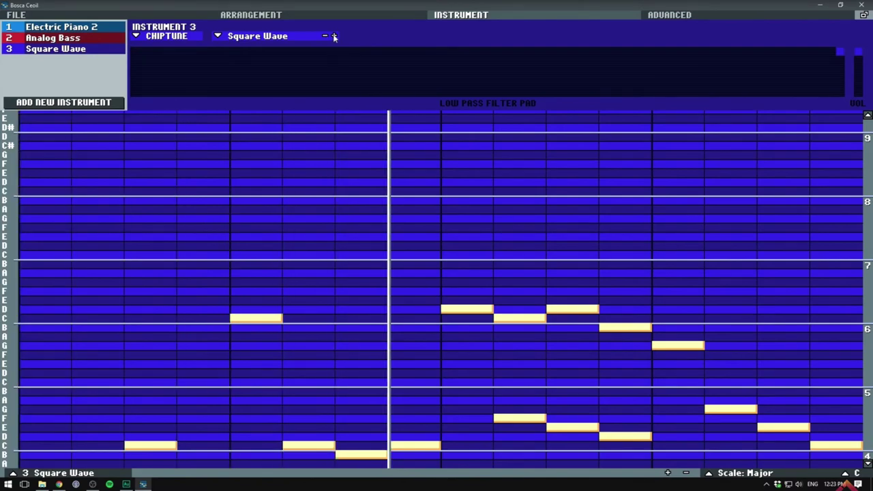
Audition other Chiptune sounds for instrument 3, going through Triangle Wave, Sine Wave and Noise.
click(334, 36)
click(334, 36)
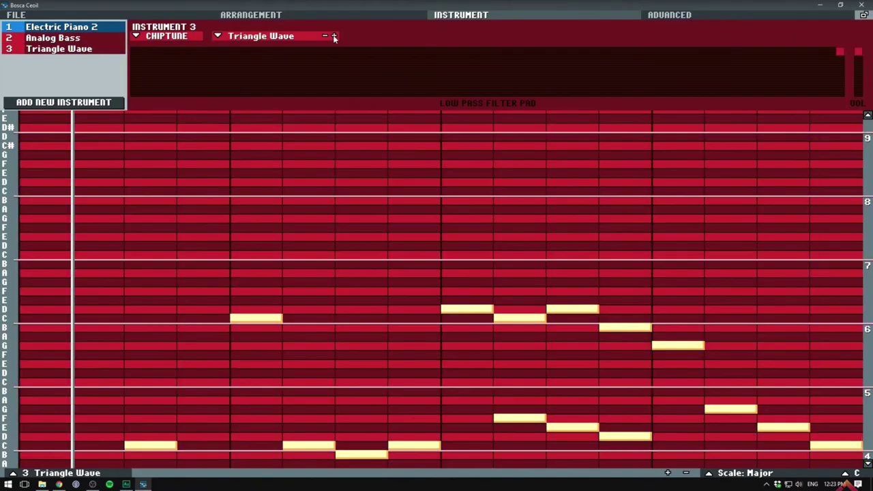
click(334, 36)
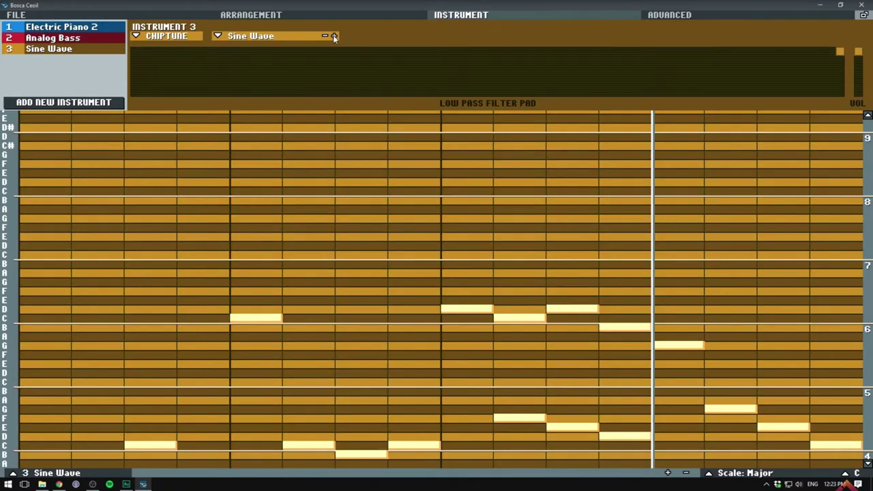
click(335, 36)
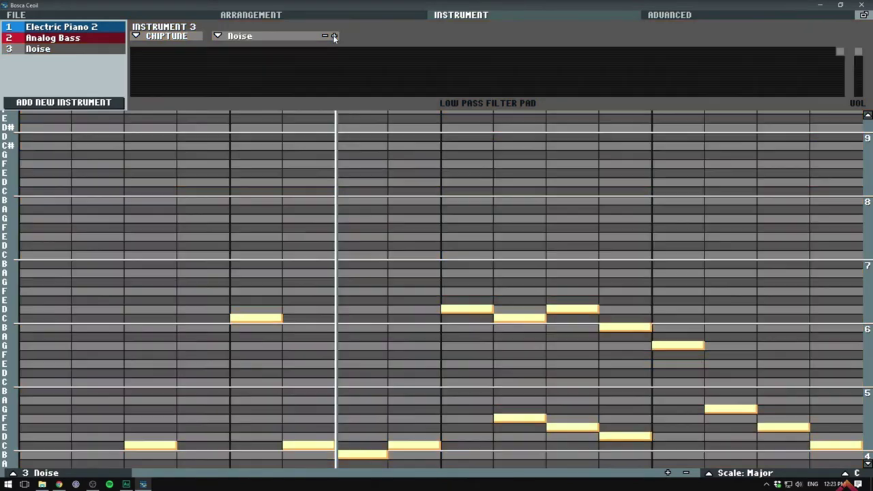
click(334, 37)
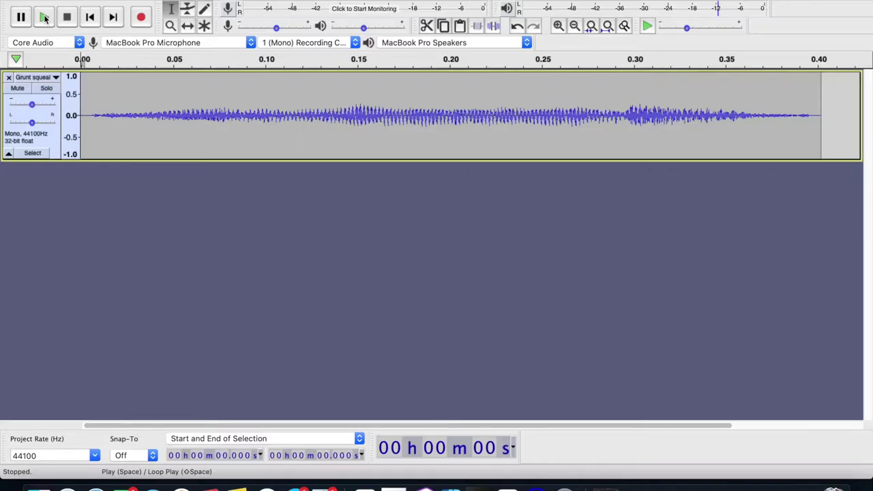
Switch to Audacity and play back the recorded grunt squeal sound clips.
click(43, 18)
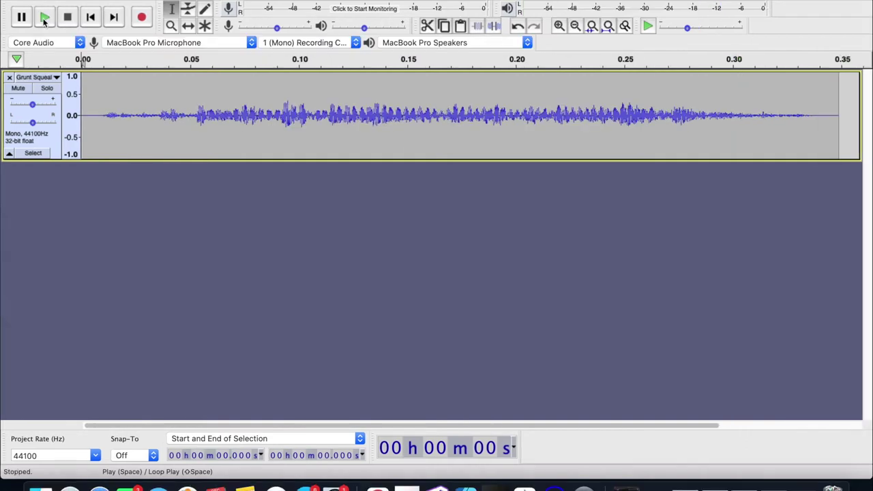
click(44, 19)
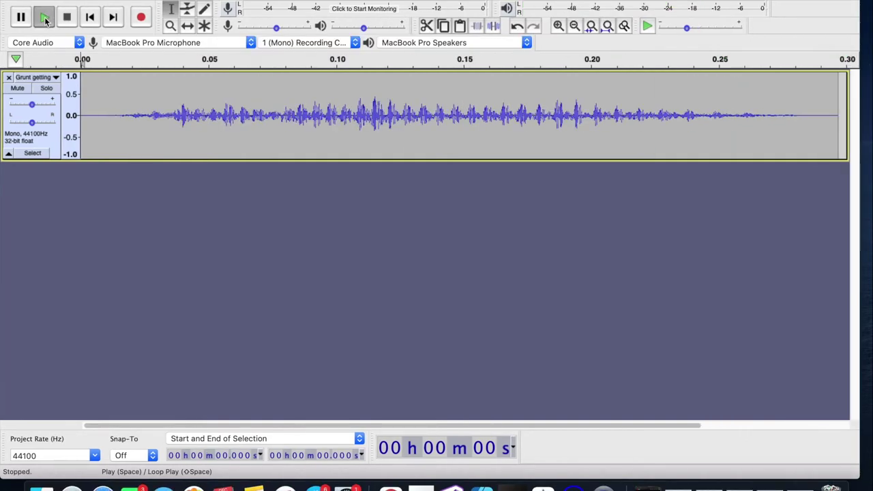
Play back the grunt and Ralph getting-hit clips, Ribbet 1, and the Big Grunt end and start sound clips.
click(44, 18)
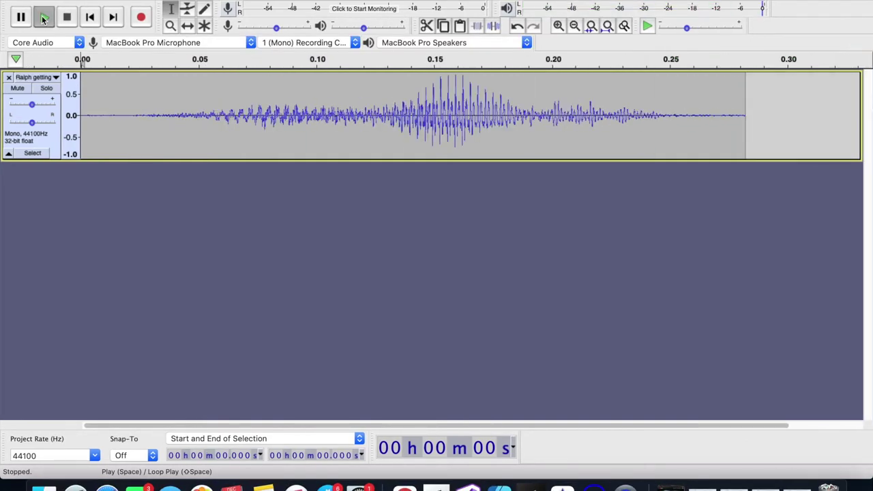
click(43, 18)
click(44, 18)
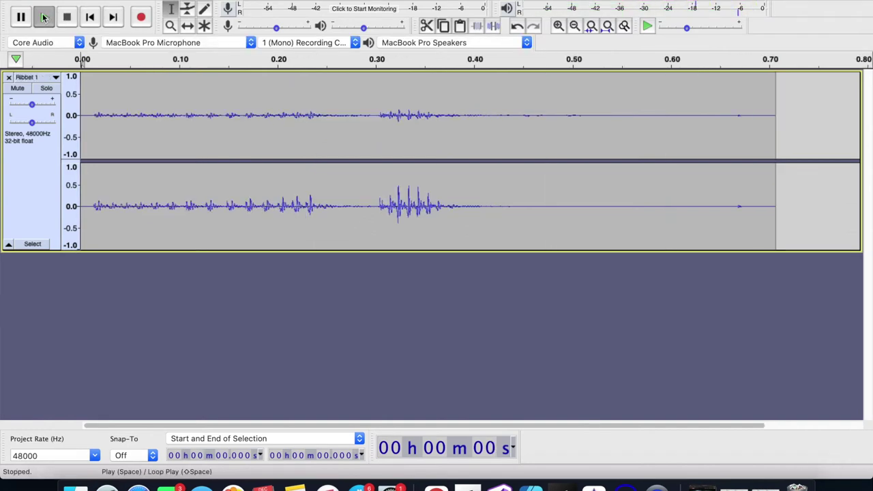
click(43, 18)
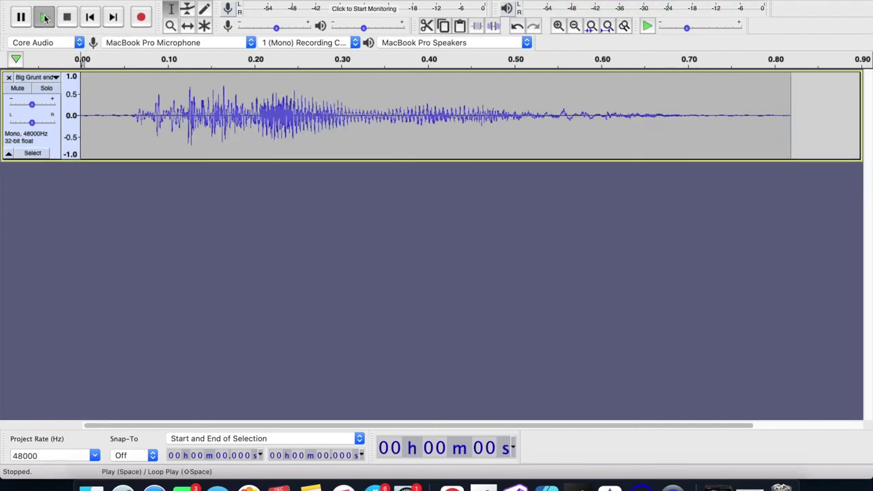
click(45, 18)
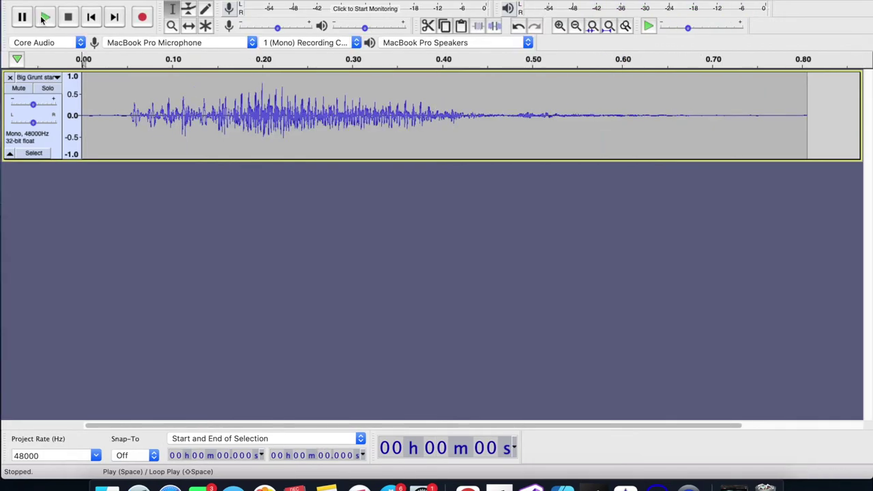
click(44, 17)
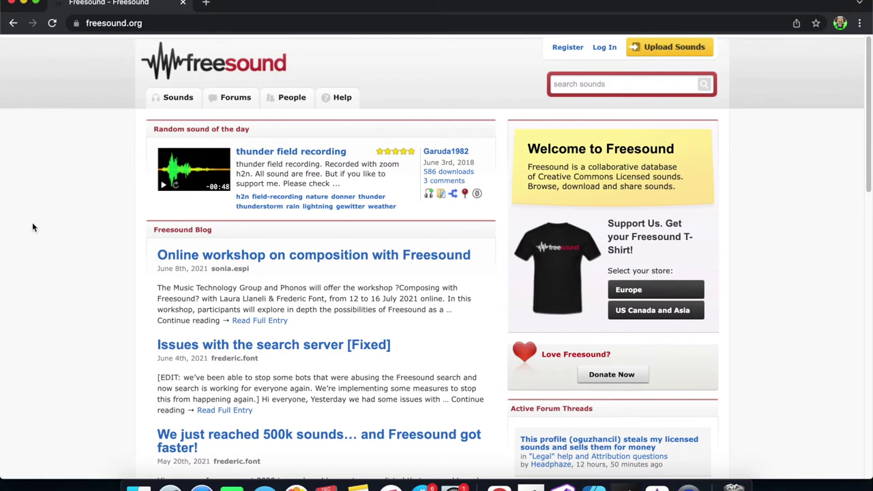
Switch to Freesound in the browser, search its sounds for "yay" and open the YAY.mp3 result.
text(yay)
key(Return)
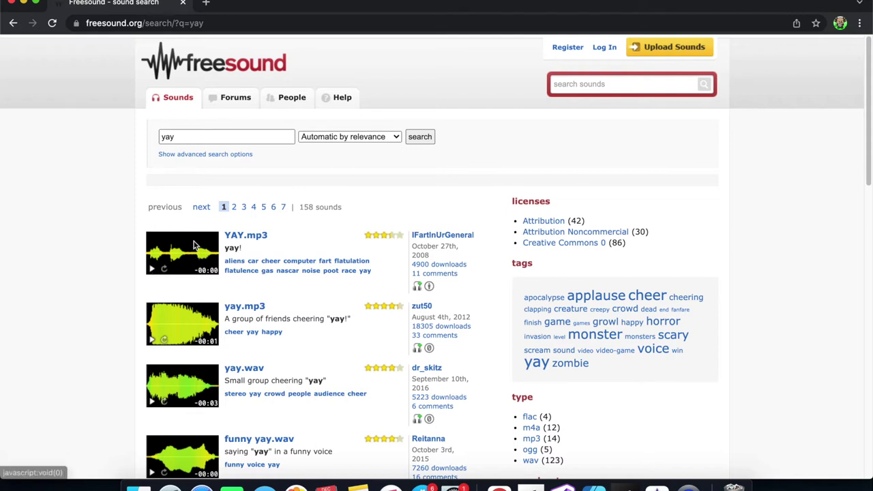
click(234, 236)
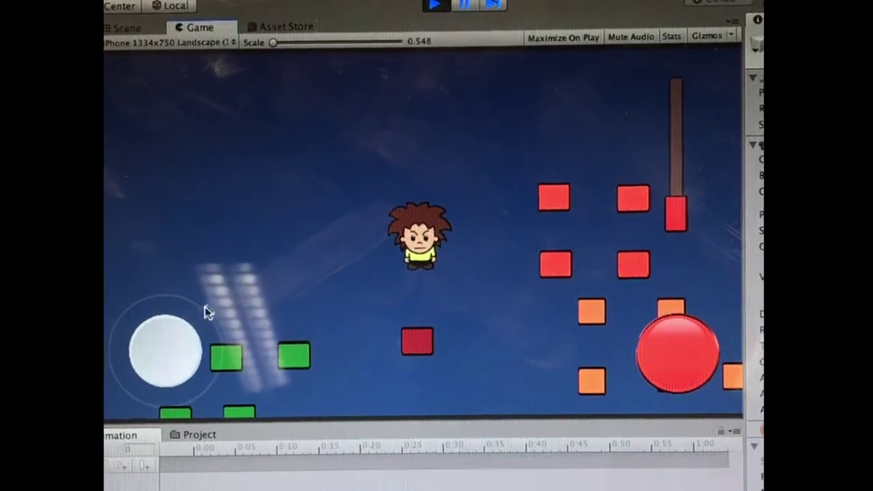
Play-test the early Unity prototypes, moving the character, collecting and using the baseball bat, and interacting with the brick wall.
drag(170, 355, 143, 386)
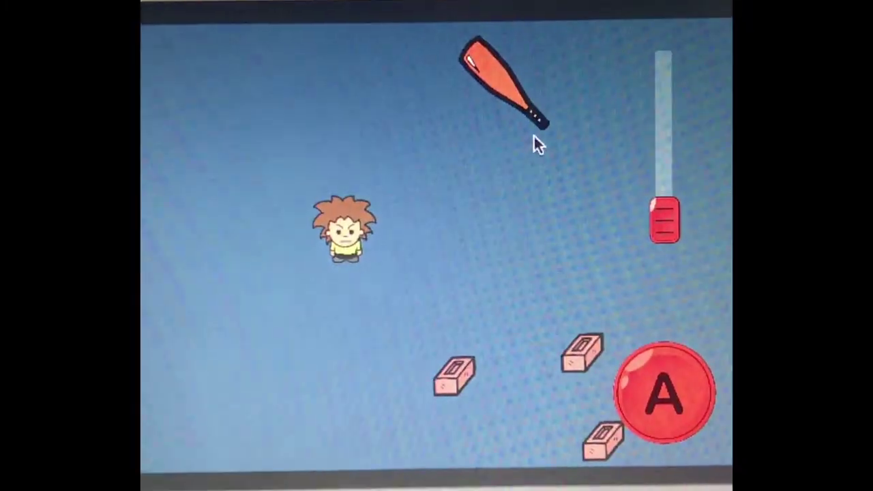
click(491, 78)
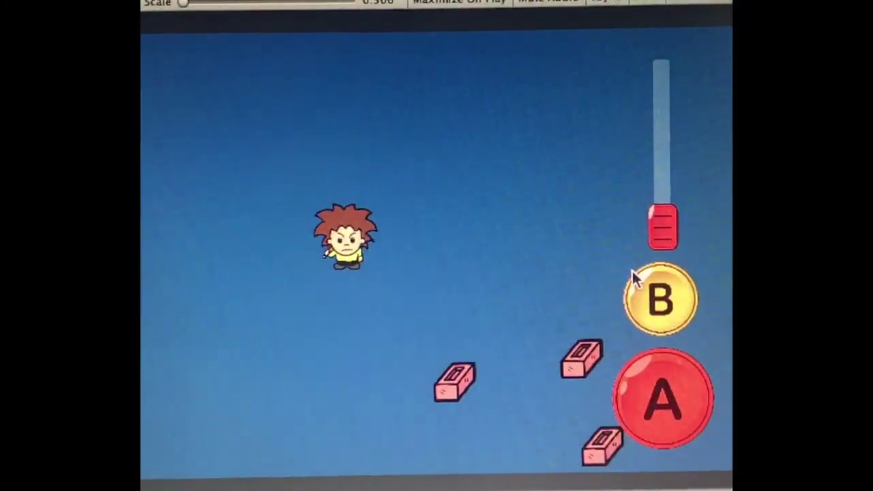
click(661, 318)
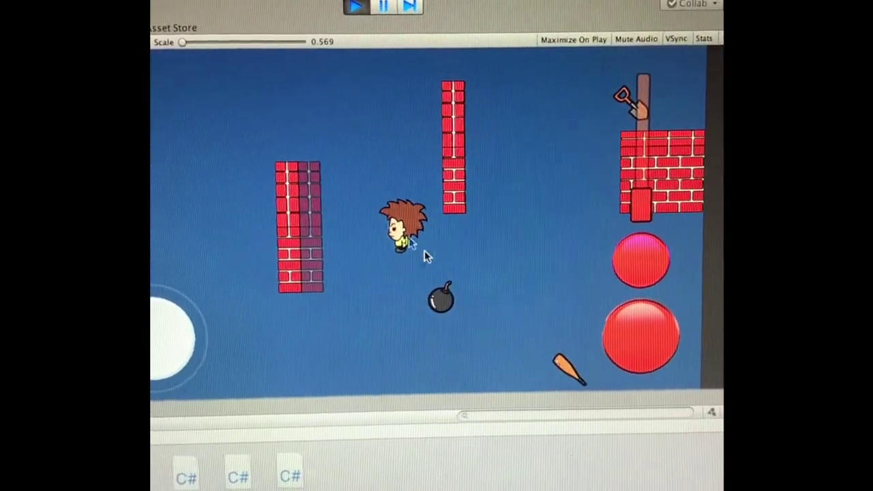
click(288, 217)
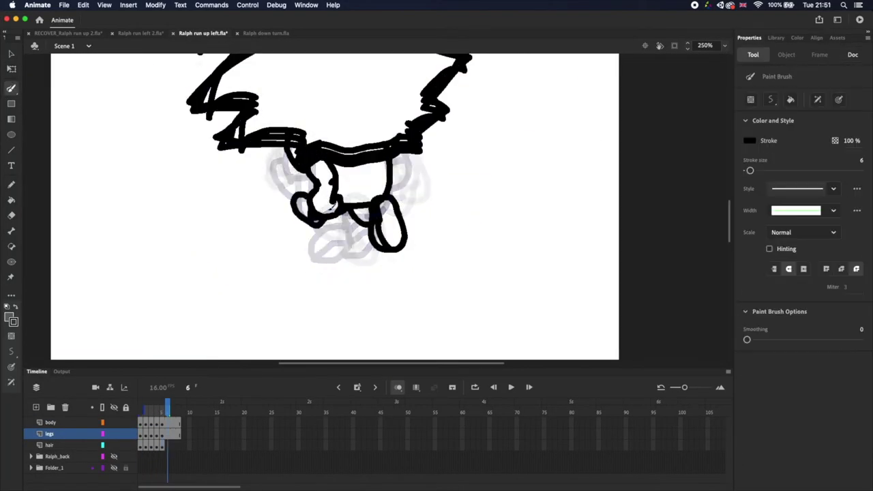
Switch to Adobe Animate and select an early frame on the hair layer of the Ralph run up left animation.
click(146, 446)
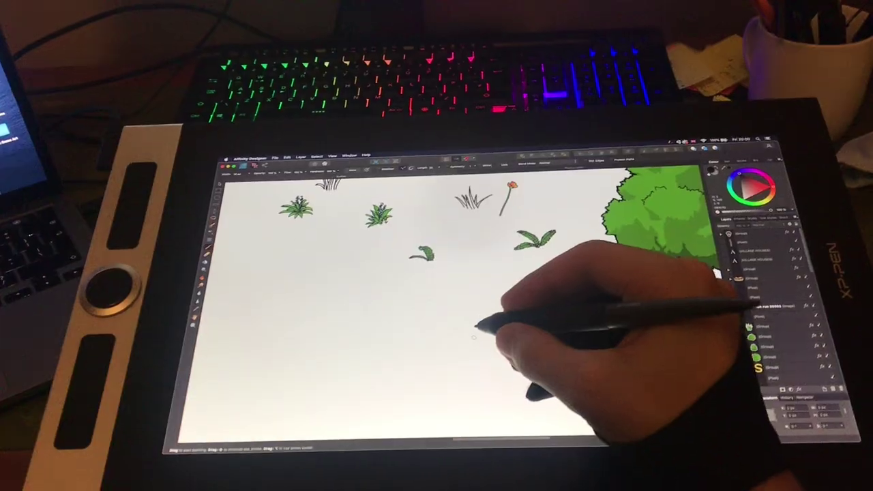
Switch to Affinity Designer and draw a freehand stroke in the empty area below the small plant artwork.
mouse_move(382, 332)
mouse_down()
mouse_move(394, 301)
mouse_move(399, 320)
mouse_move(472, 295)
mouse_move(480, 345)
mouse_move(506, 356)
mouse_up()
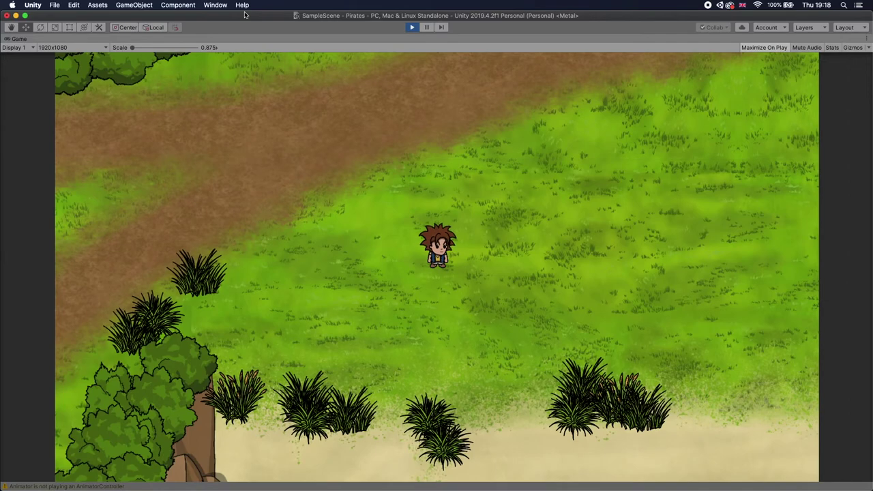
Switch to the running Unity game and walk Ralph across the beach into the sea and back up onto the grass past the rock.
key(Down)
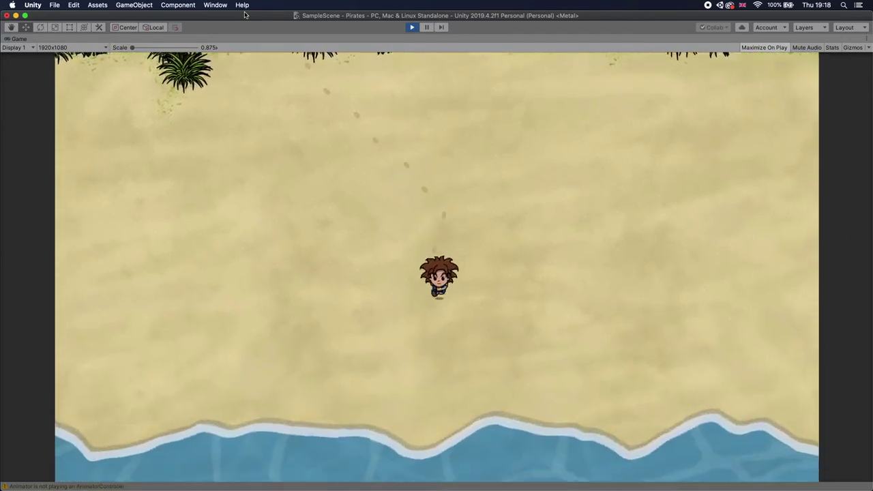
key(Right)
key(Up)
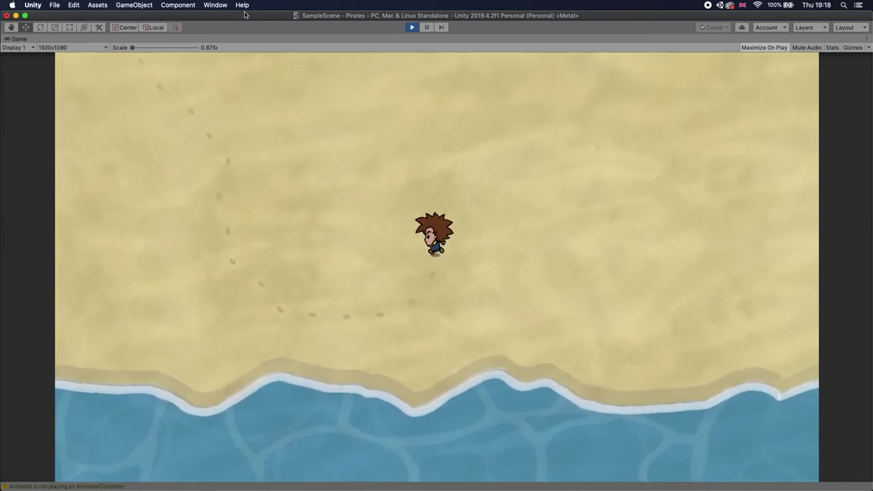
key(Down)
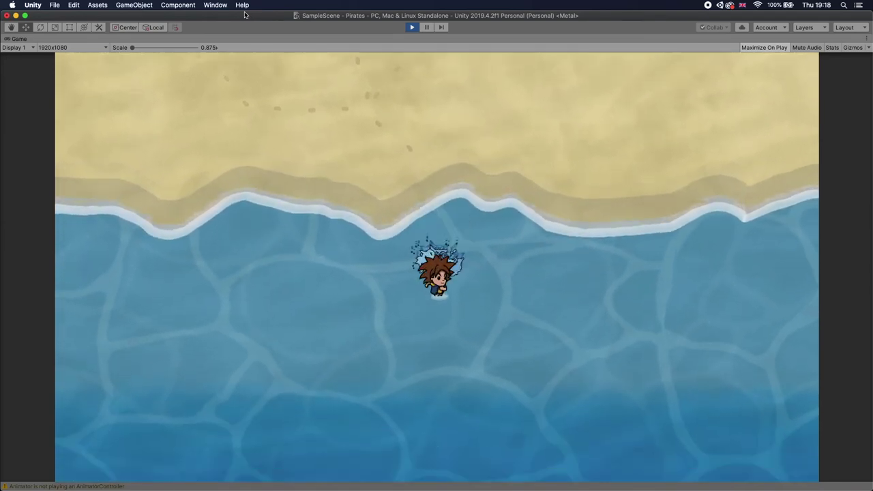
key(Right)
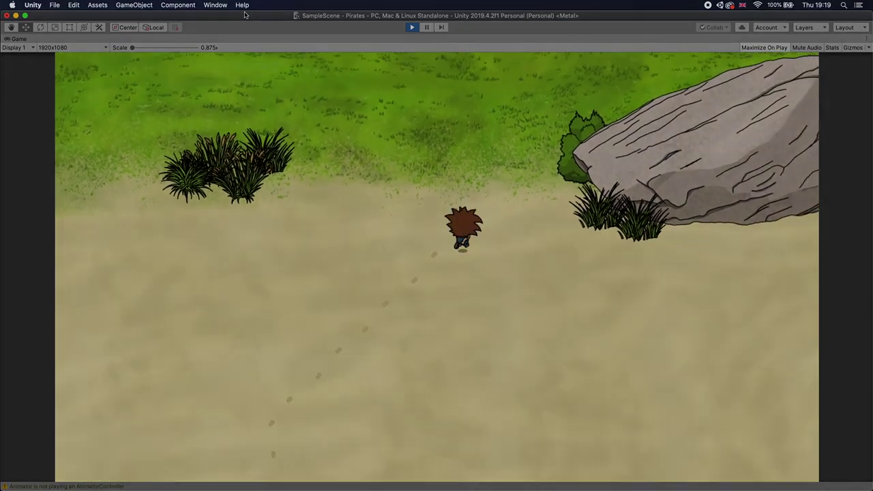
key(Up)
key(Up)
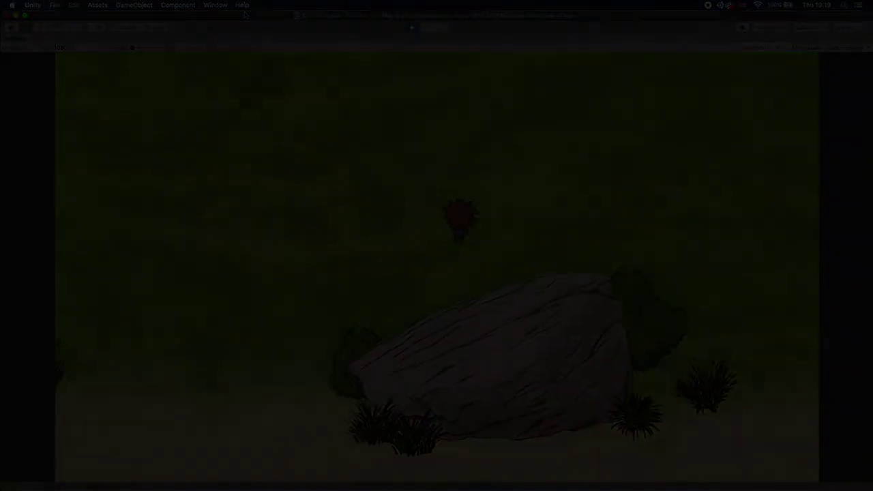